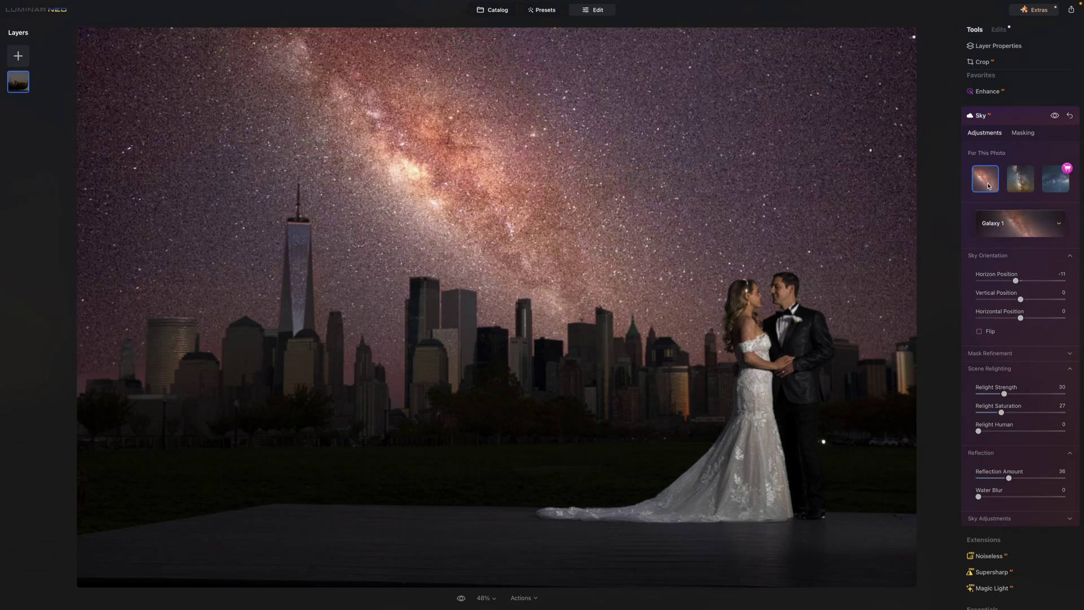
- Replace the sky with dramatic sunset clouds
click(1020, 223)
click(1052, 277)
click(988, 373)
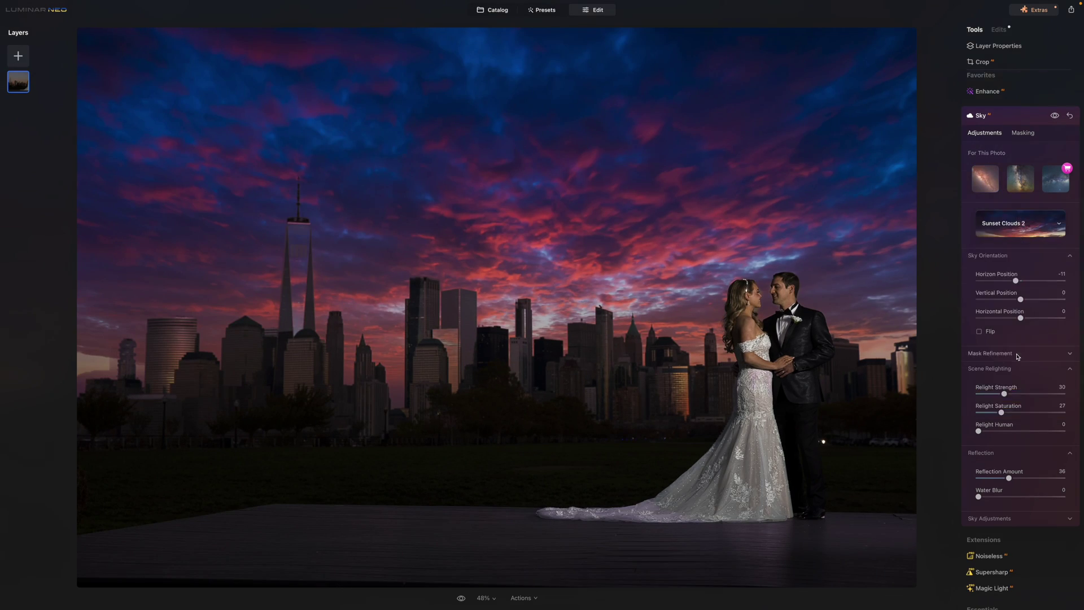
- Try presets on the portrait, including Still Frame, Burned Film and Feather Light
scroll(985, 285, down, 6)
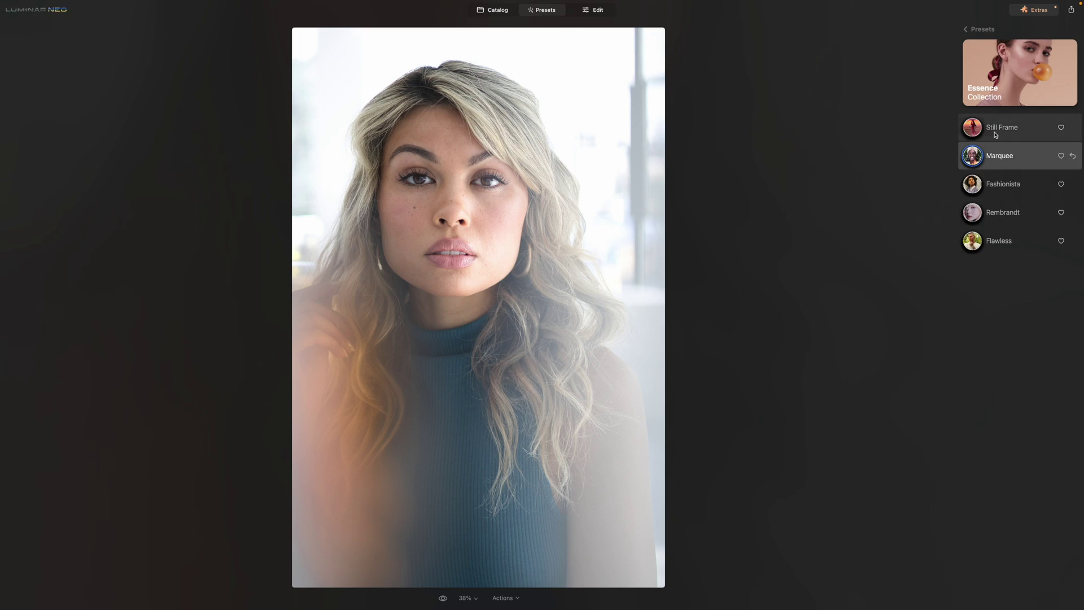
click(996, 133)
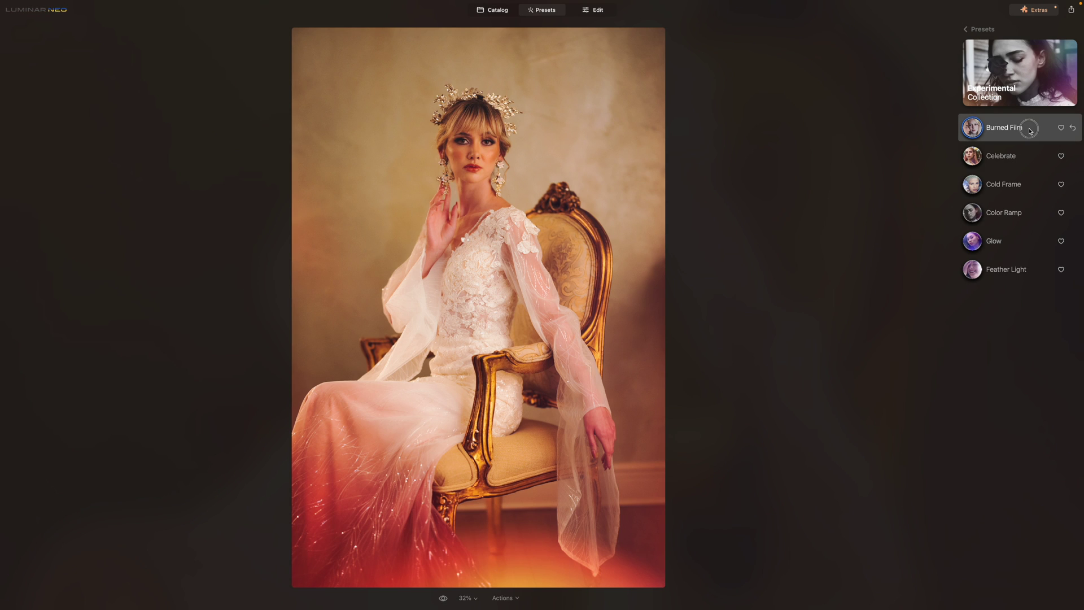
click(1001, 156)
click(1003, 184)
click(1003, 212)
click(994, 241)
click(1019, 272)
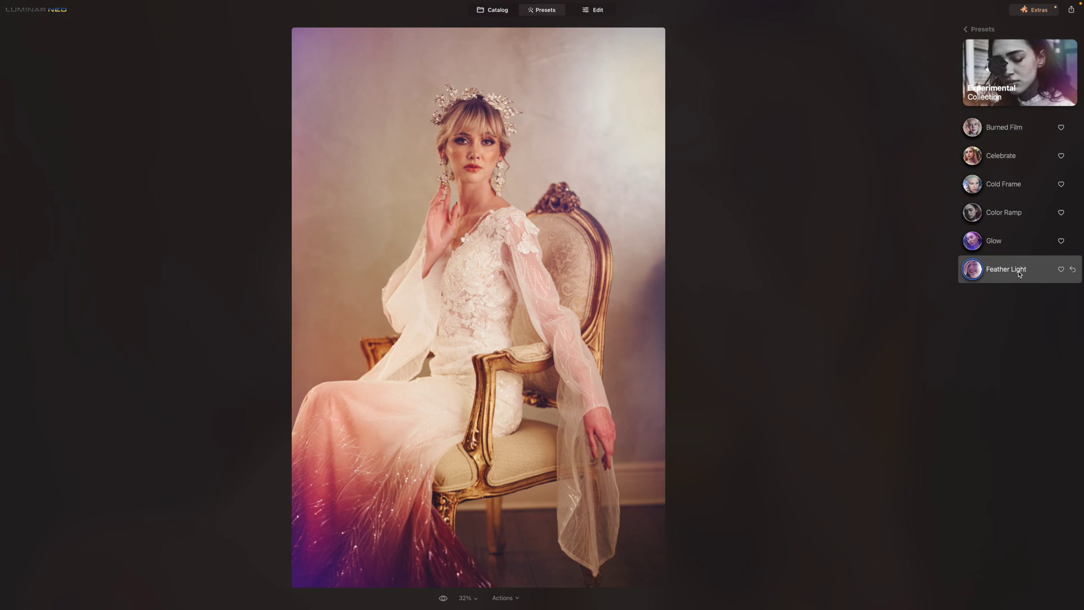
click(1002, 129)
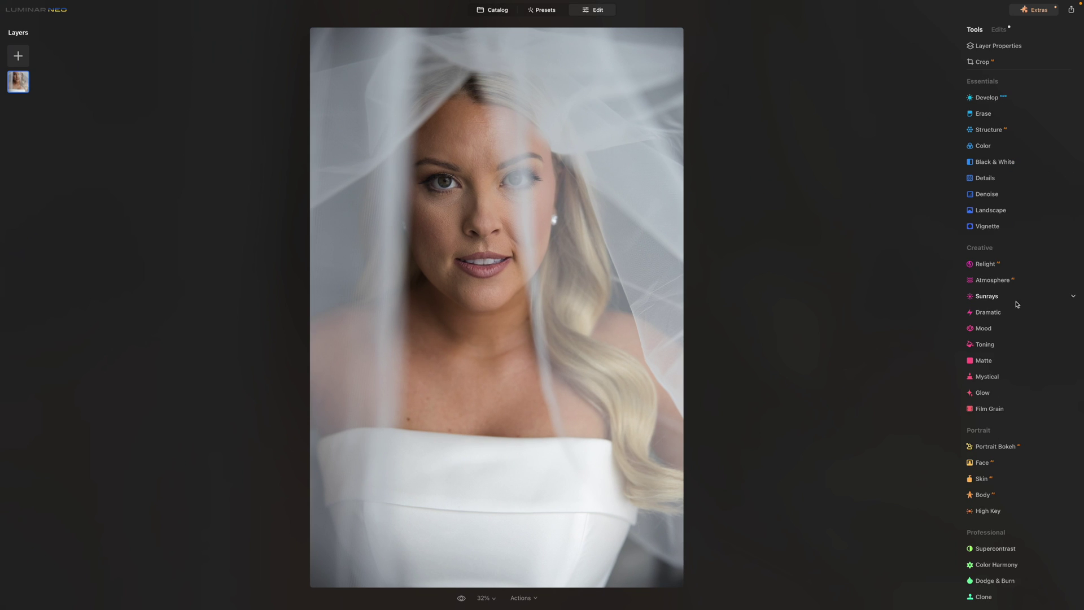
- Brighten the face with Face Light at 33 and collapse the Relight settings
click(986, 296)
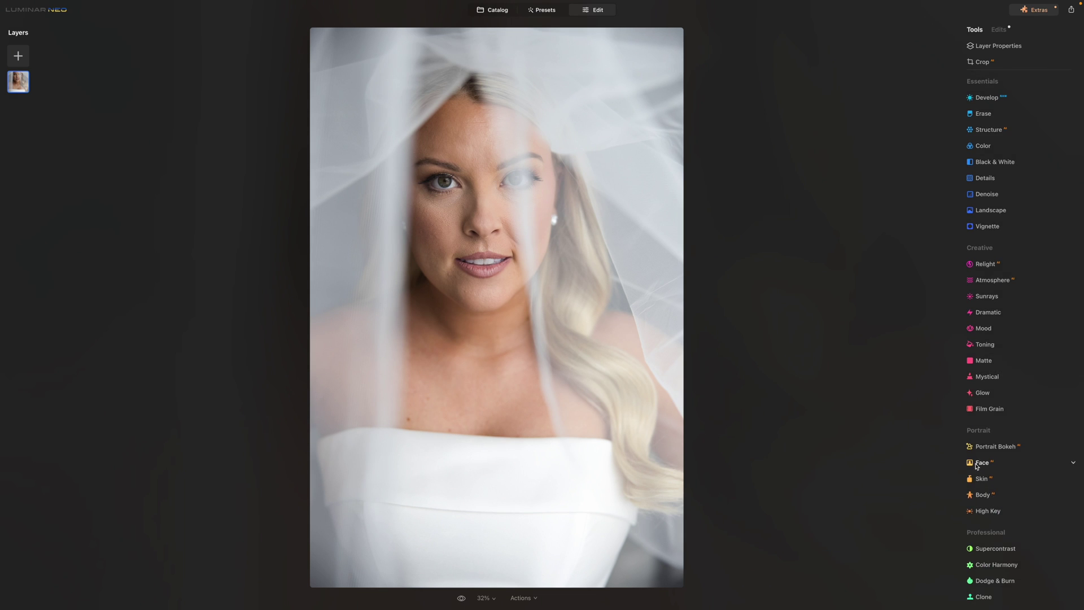
click(983, 462)
drag(978, 304, 1011, 304)
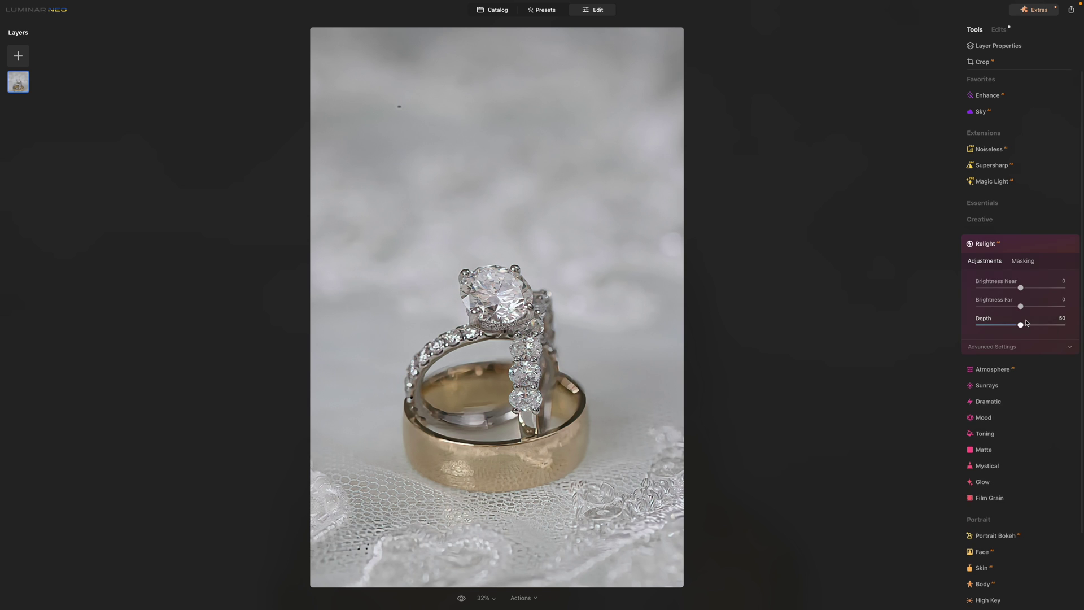
click(1019, 243)
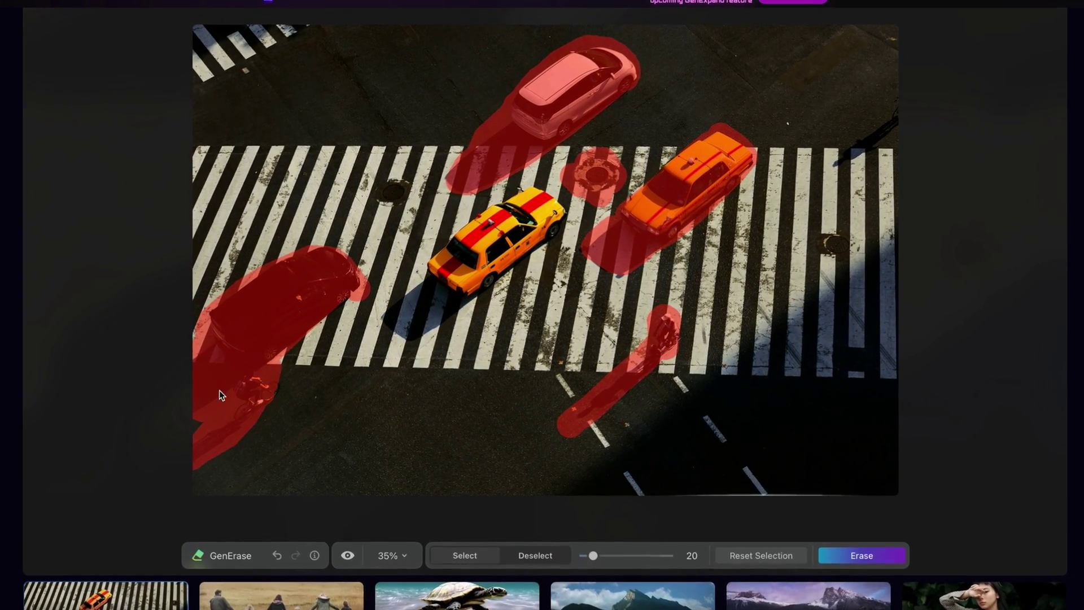
- Erase the masked cars, cyclist and manhole, then mask the hiker for removal
drag(384, 181, 398, 189)
click(886, 554)
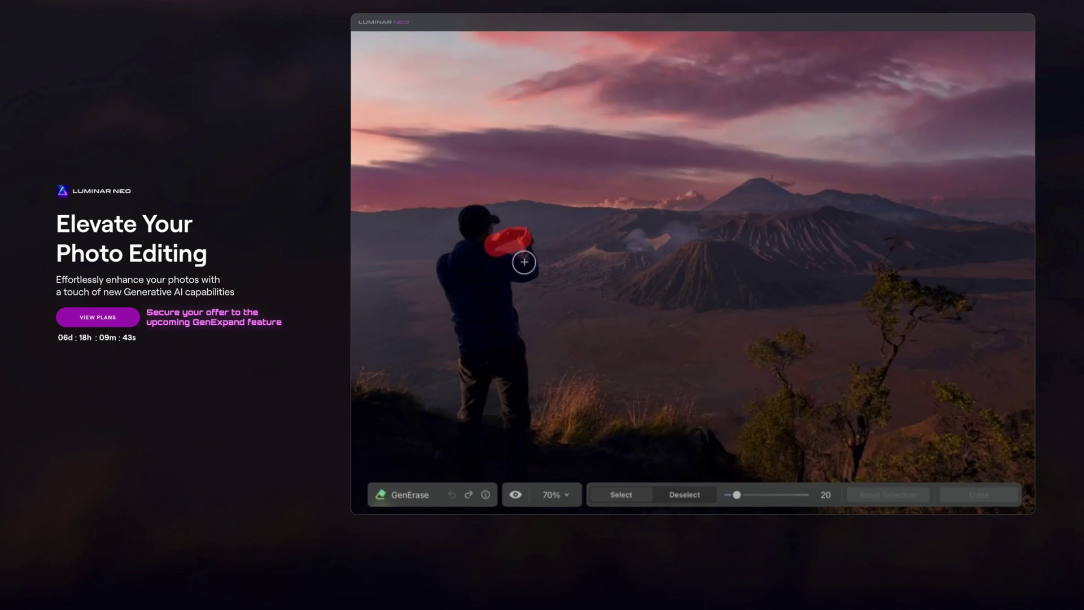
mouse_move(523, 262)
mouse_down()
mouse_move(478, 247)
mouse_move(475, 210)
mouse_move(448, 279)
mouse_move(466, 427)
mouse_move(513, 471)
mouse_move(499, 267)
mouse_move(496, 325)
mouse_move(518, 396)
mouse_move(463, 437)
mouse_move(482, 409)
mouse_up()
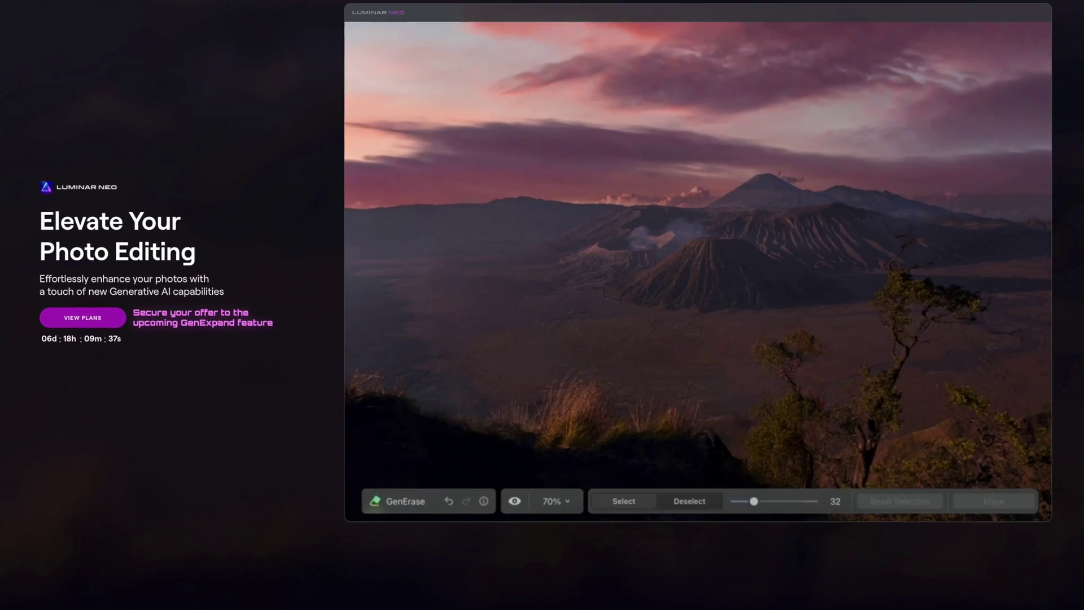
- Replace the masked foreground hillside with GenSwap using the prompt 'grass'
mouse_move(372, 418)
mouse_down()
mouse_move(429, 452)
mouse_move(706, 485)
mouse_move(489, 519)
mouse_up()
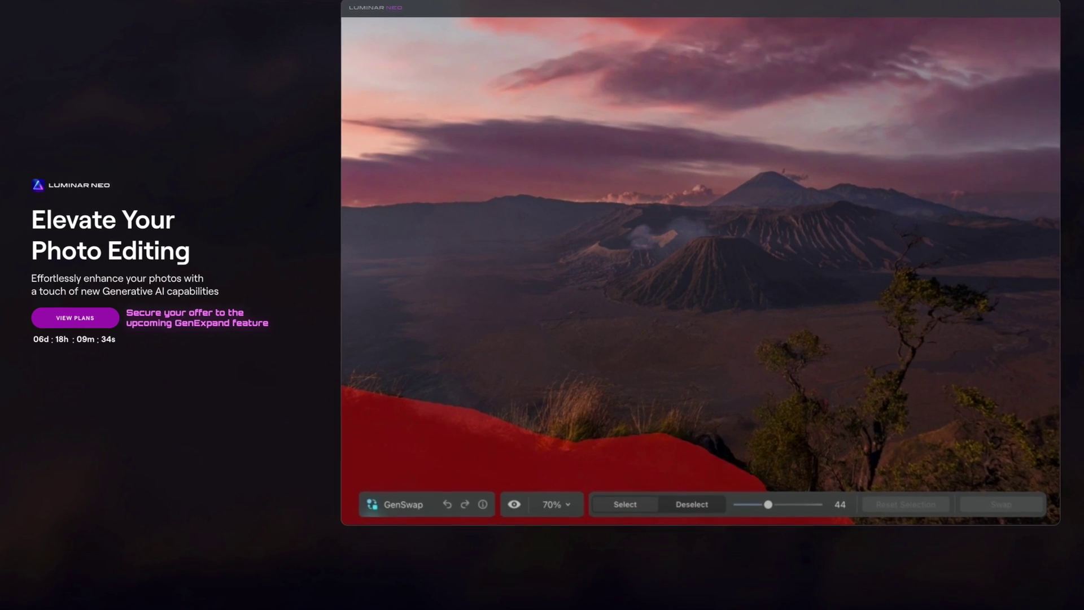
click(615, 471)
text(grass)
click(1024, 506)
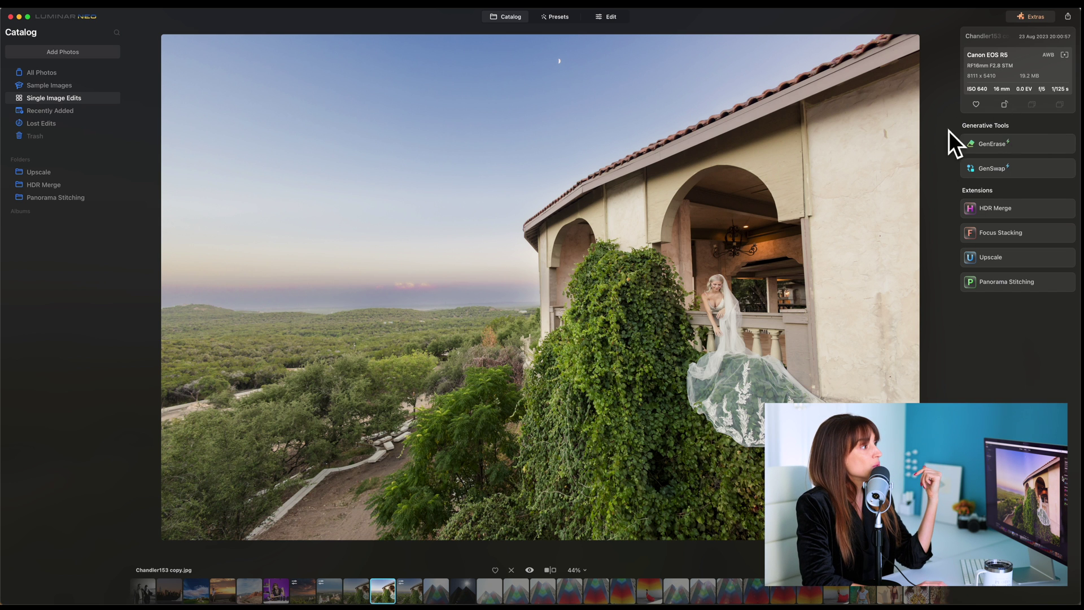
- Mask the lower-left stone steps and path in GenErase and erase them at Fit to Screen zoom
click(1007, 147)
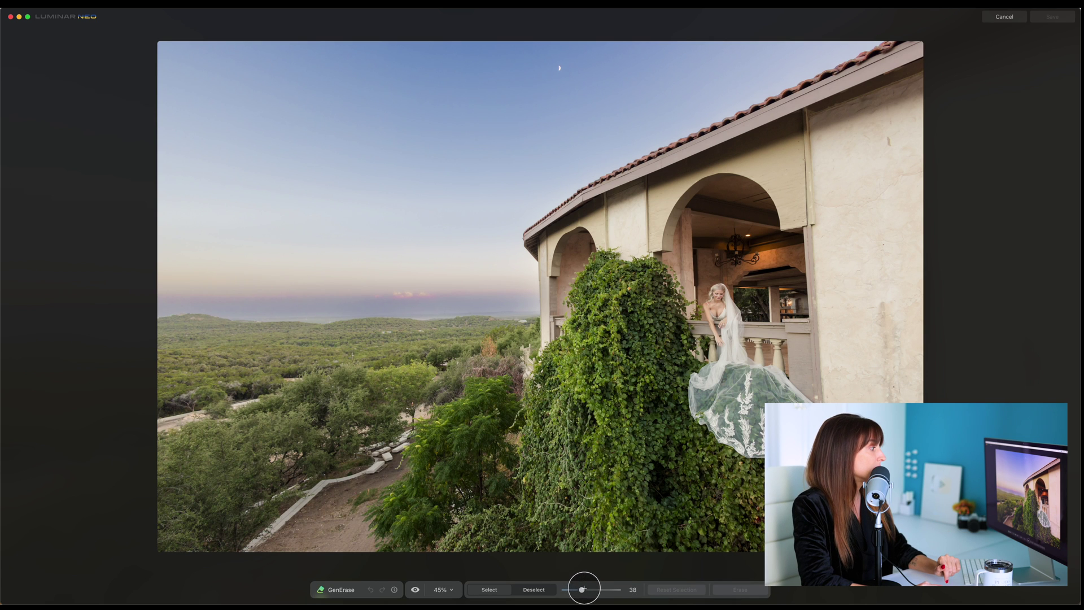
drag(415, 435, 345, 474)
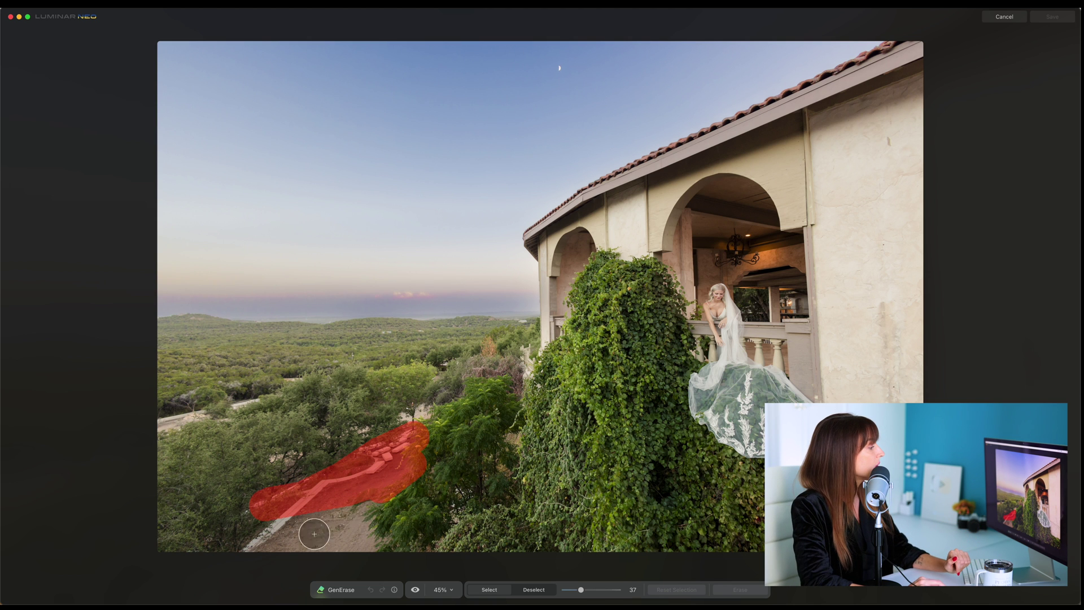
drag(314, 534, 318, 504)
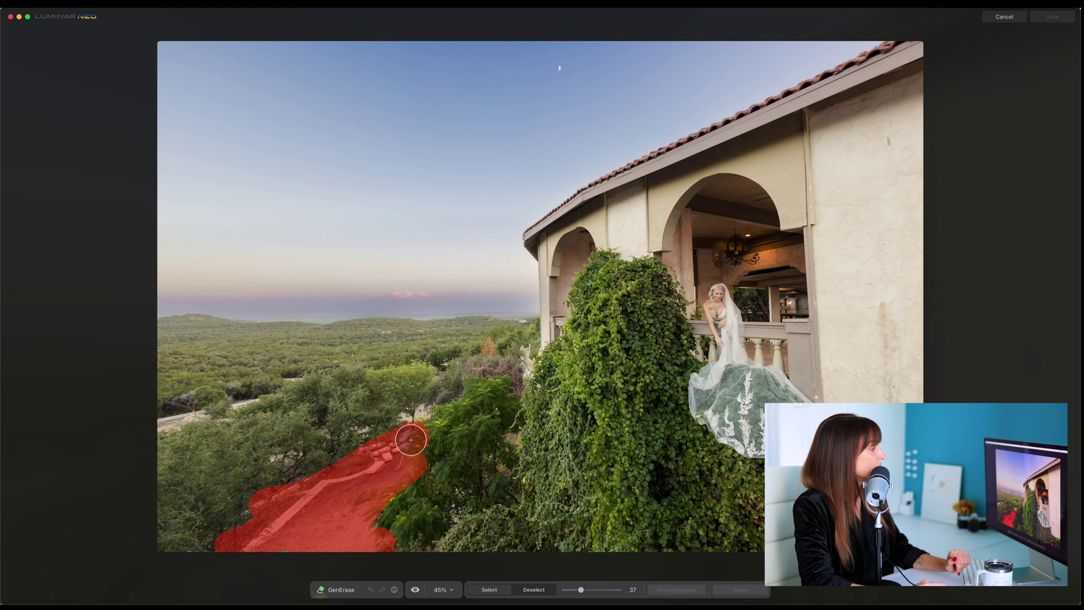
drag(408, 438, 363, 452)
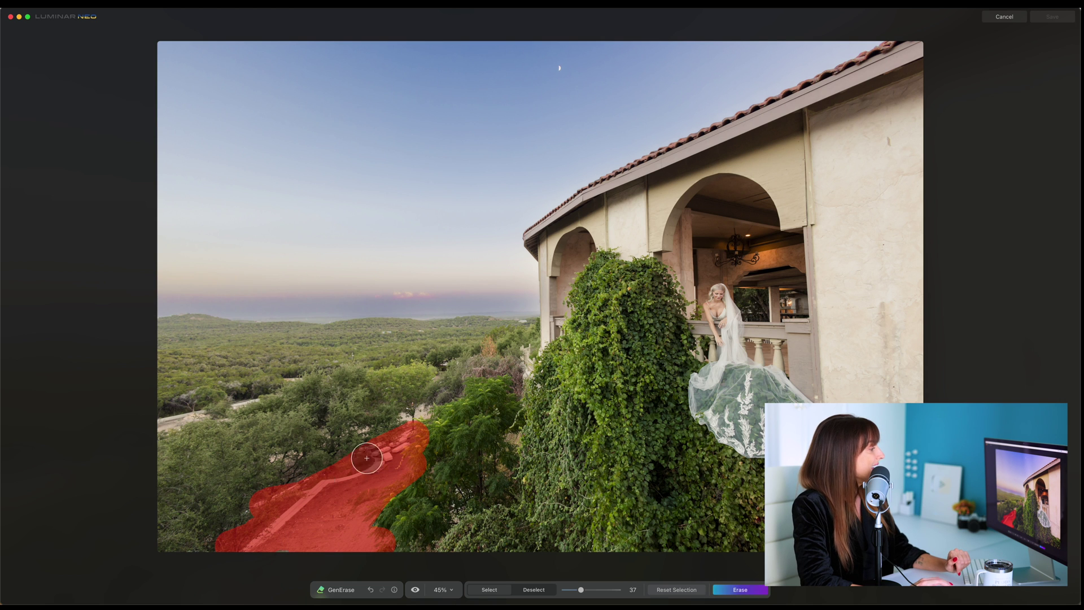
click(440, 590)
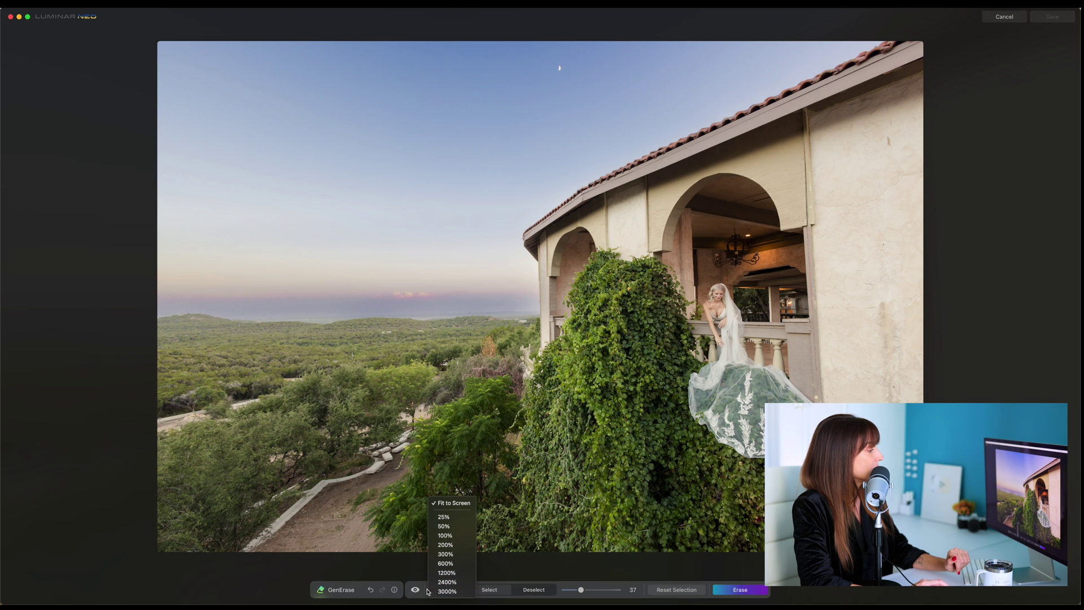
click(462, 503)
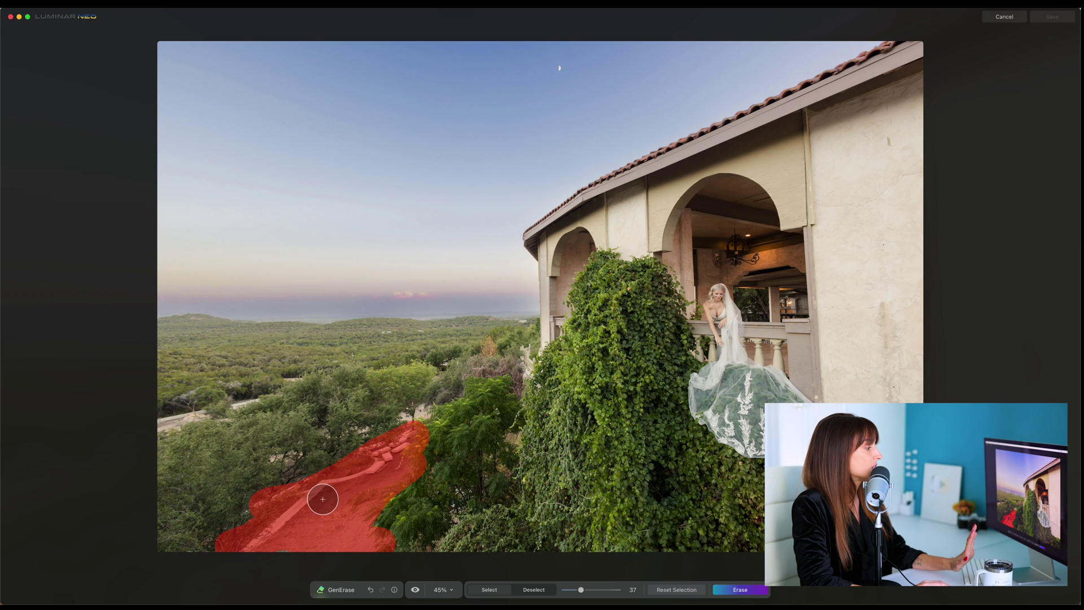
click(745, 591)
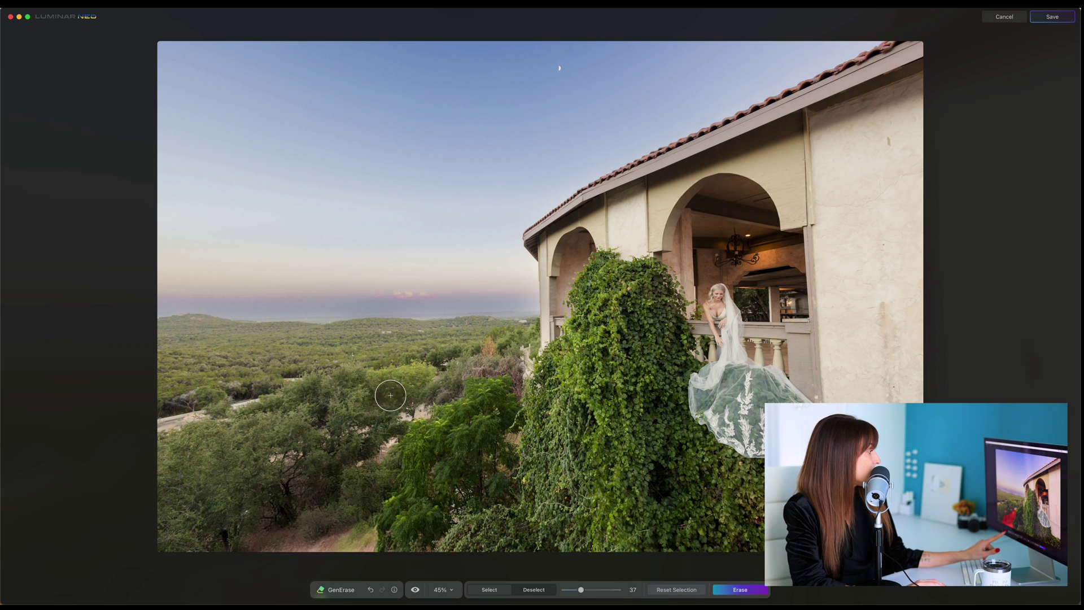
drag(415, 438, 317, 522)
- Hide and reshow the red mask, then regenerate the masked lower-left trees
key(super+z)
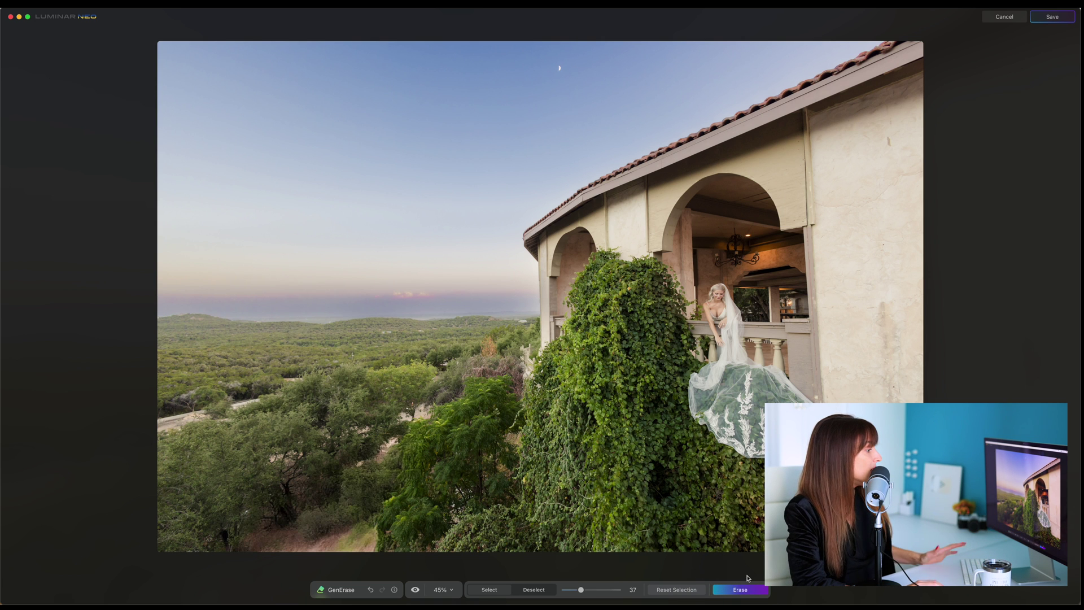
key(super+shift+z)
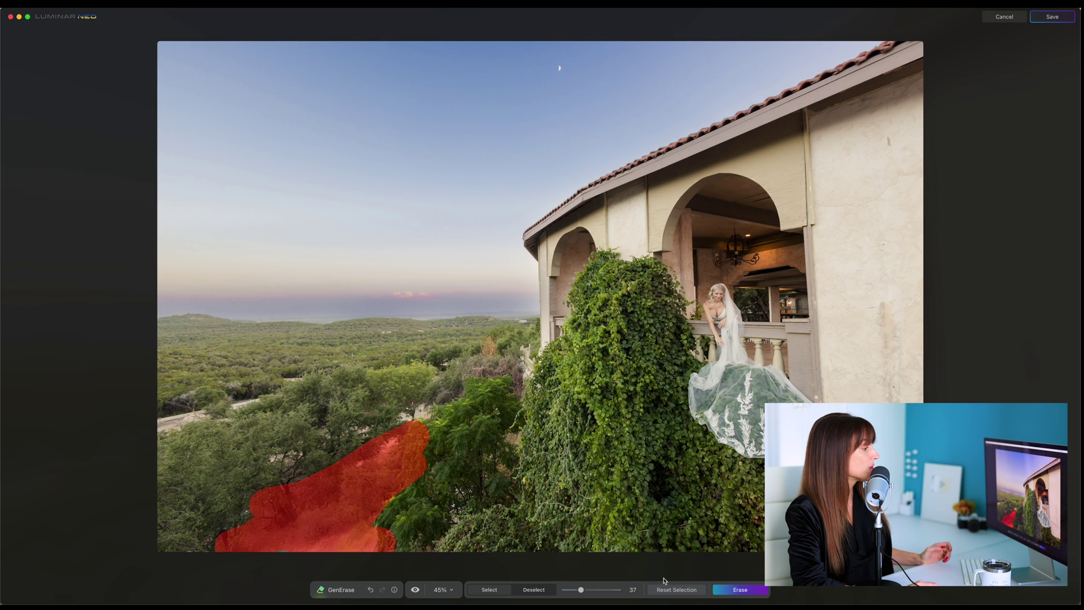
click(741, 591)
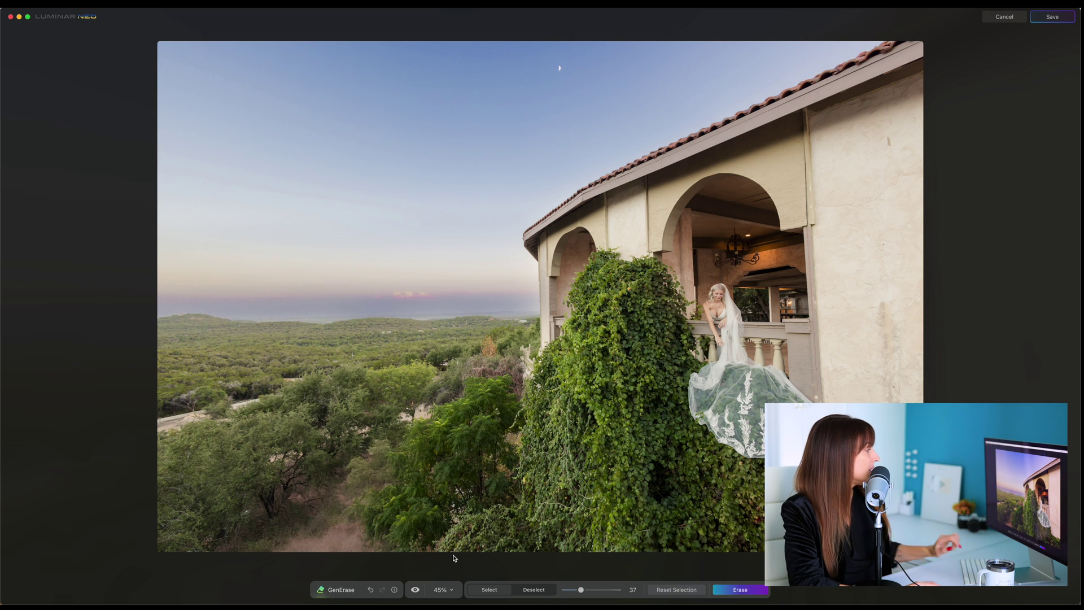
- Erase the lower-left trees again, then remask the trees and path with brush size 44
drag(242, 534, 412, 444)
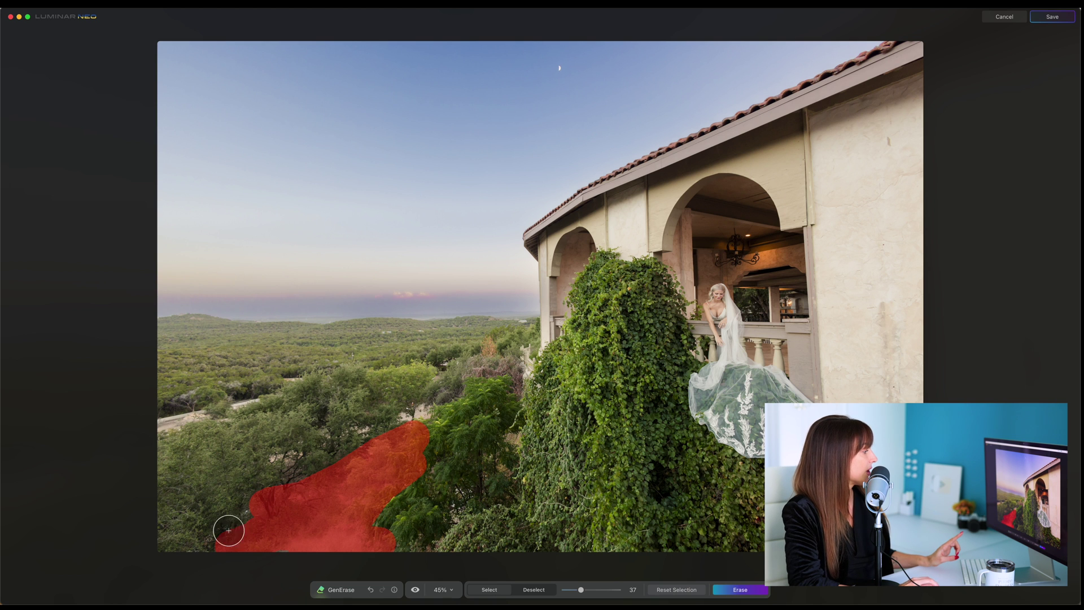
click(740, 590)
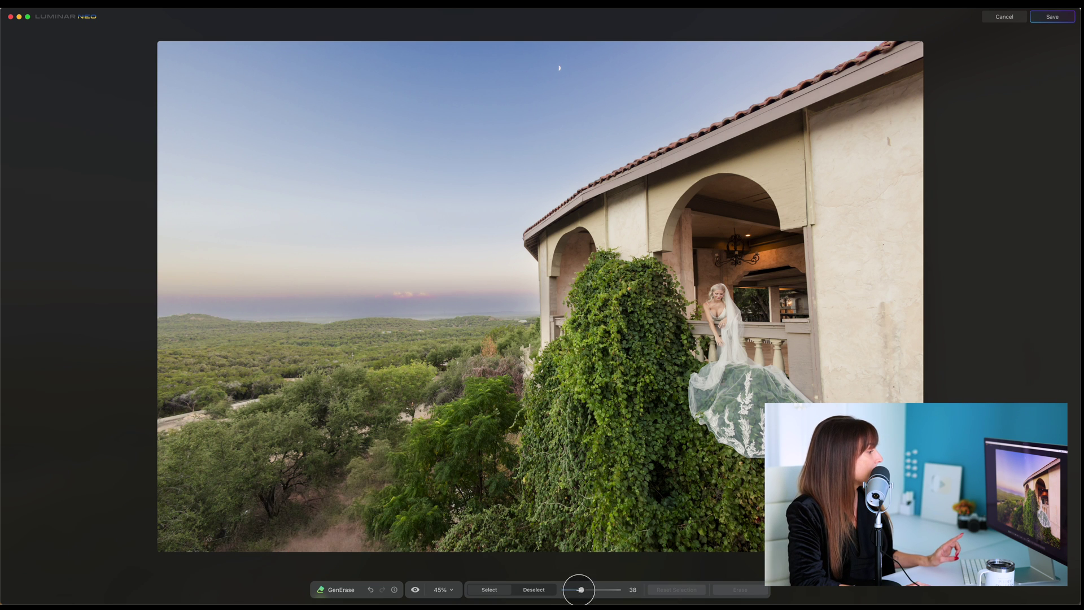
drag(581, 589, 585, 590)
drag(424, 419, 350, 443)
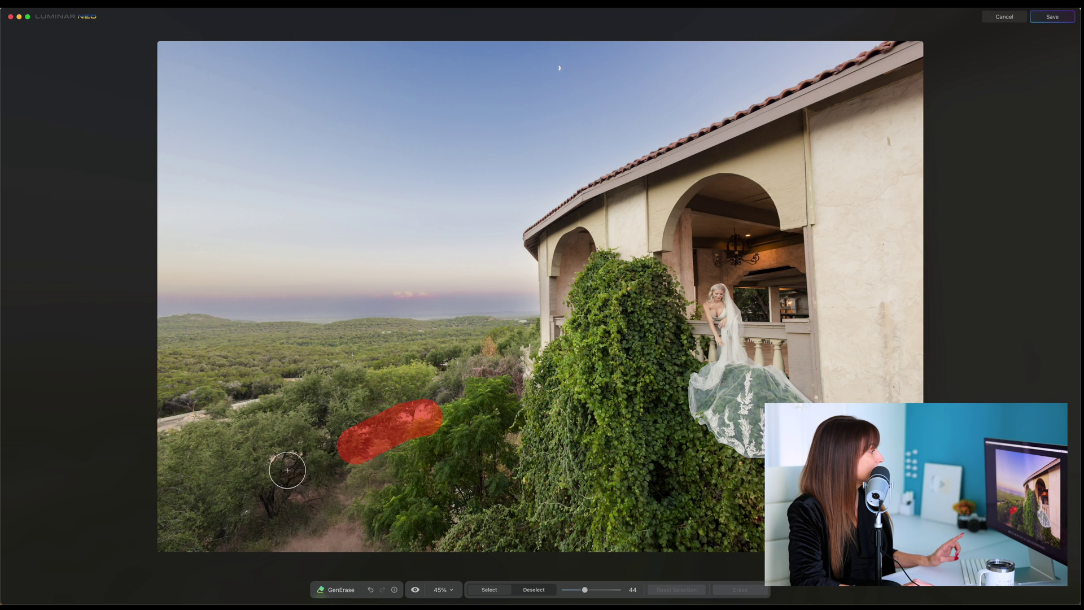
mouse_move(287, 470)
mouse_down()
mouse_move(398, 455)
mouse_move(355, 502)
mouse_move(347, 538)
mouse_move(289, 552)
mouse_move(215, 545)
mouse_up()
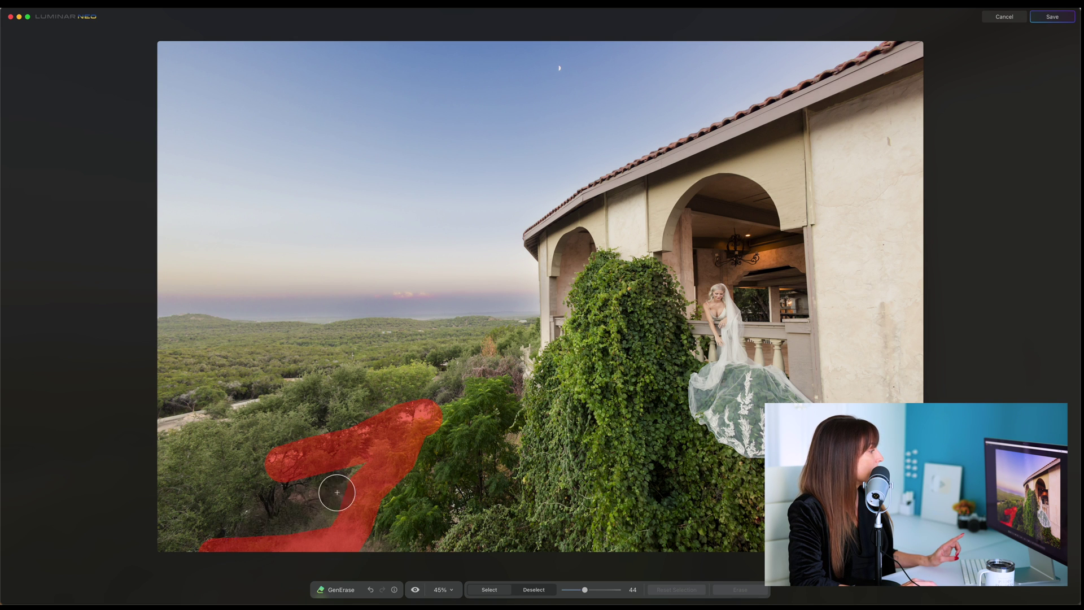
mouse_move(337, 493)
mouse_down()
mouse_move(317, 462)
mouse_move(213, 534)
mouse_move(375, 460)
mouse_move(314, 526)
mouse_move(361, 548)
mouse_move(365, 508)
mouse_move(426, 416)
mouse_move(412, 421)
mouse_up()
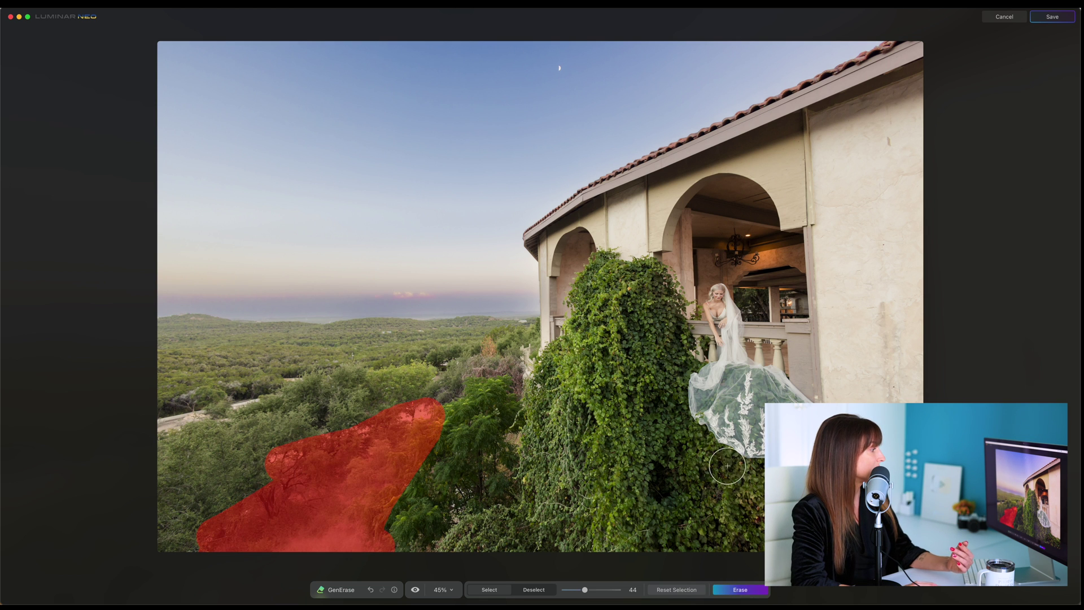
- Compare the erased result with the original and apply the erase
click(416, 591)
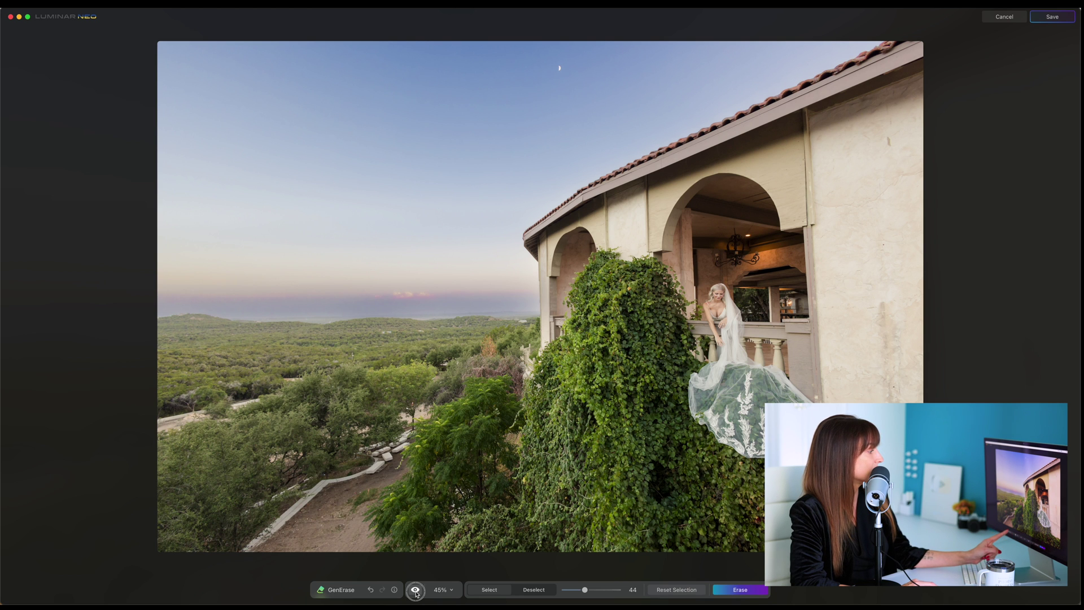
click(415, 591)
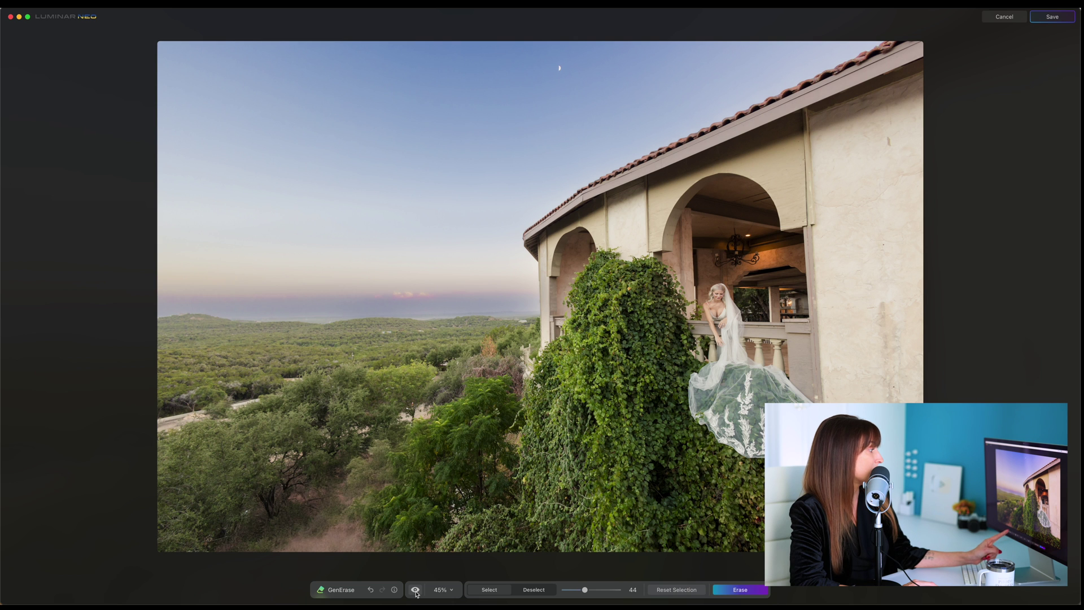
click(733, 591)
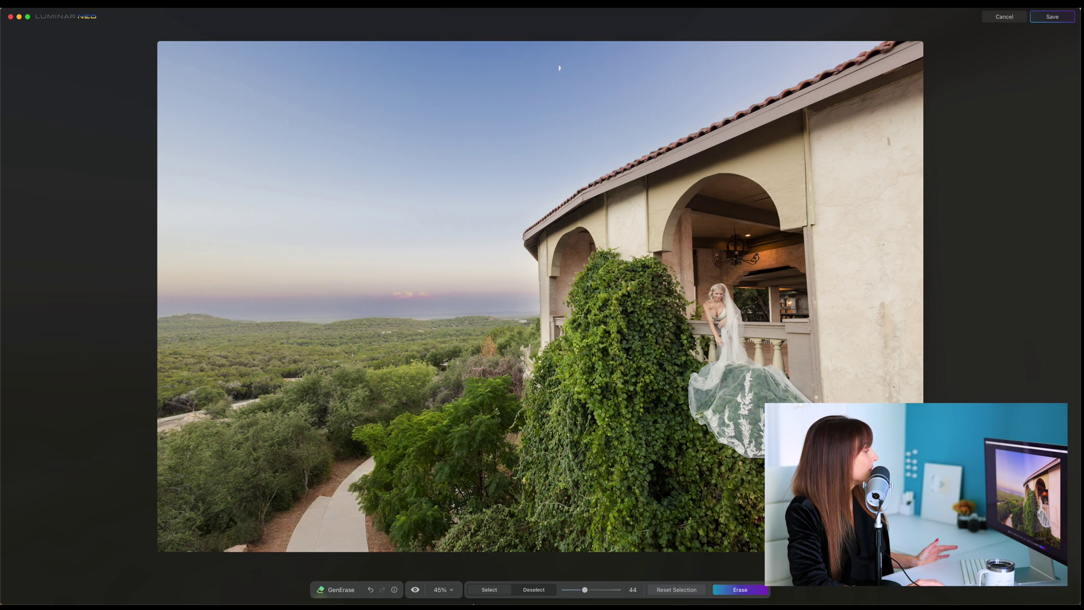
- Paint a new mask over the lower-left path, undo and redo it, leaving it removed
drag(406, 429, 346, 536)
key(super+z)
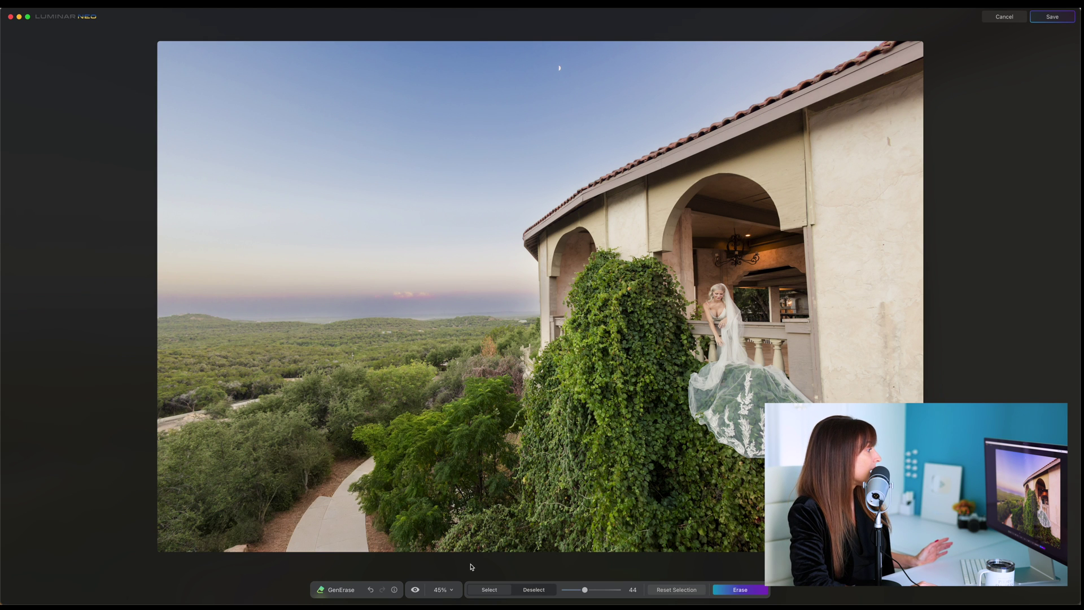
key(super+shift+z)
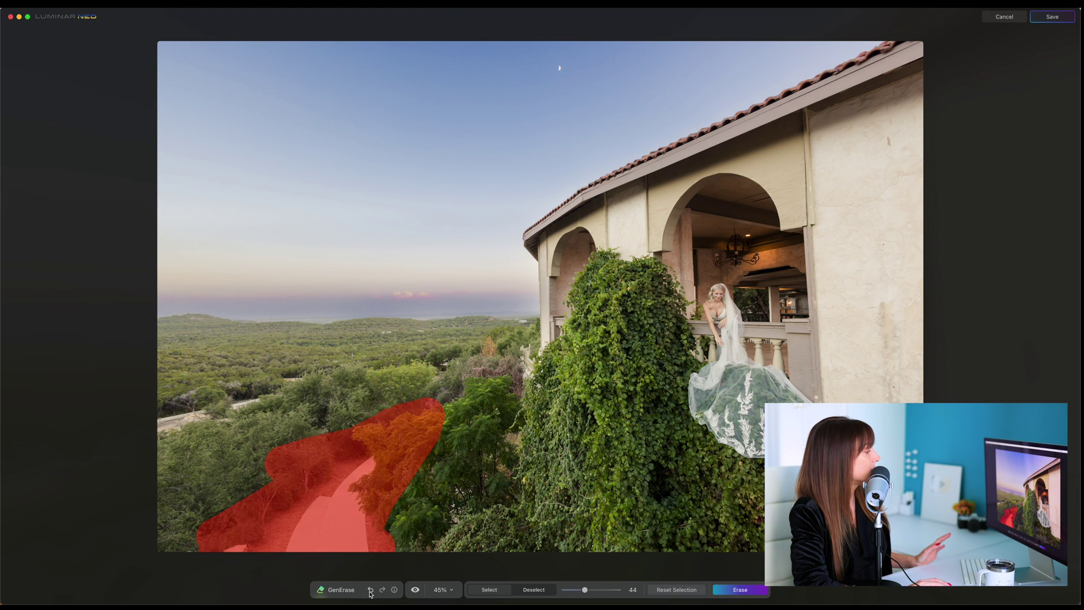
click(370, 591)
key(super+shift+z)
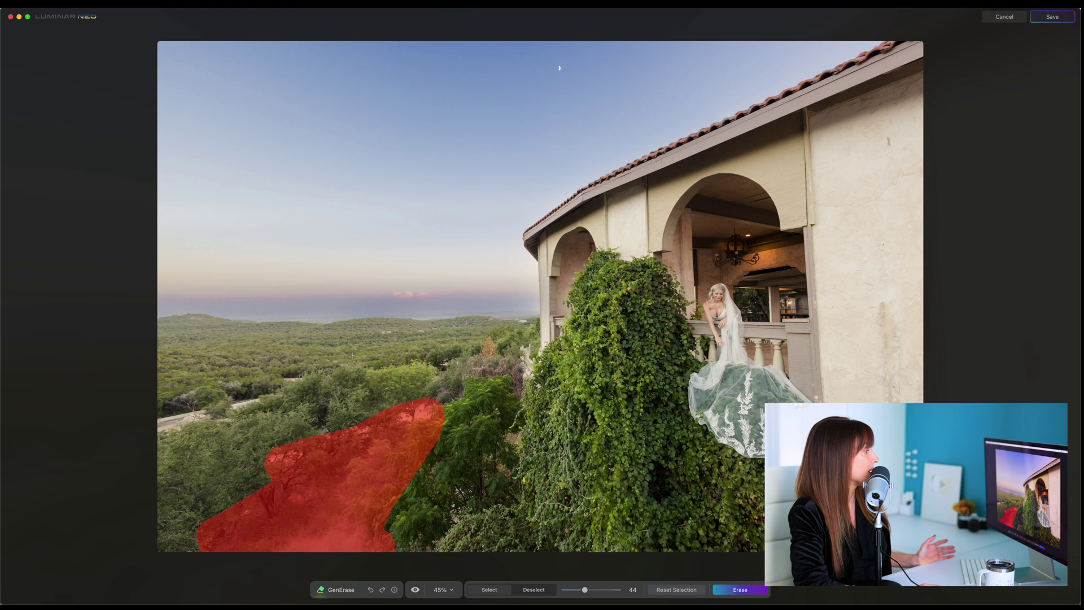
key(super+z)
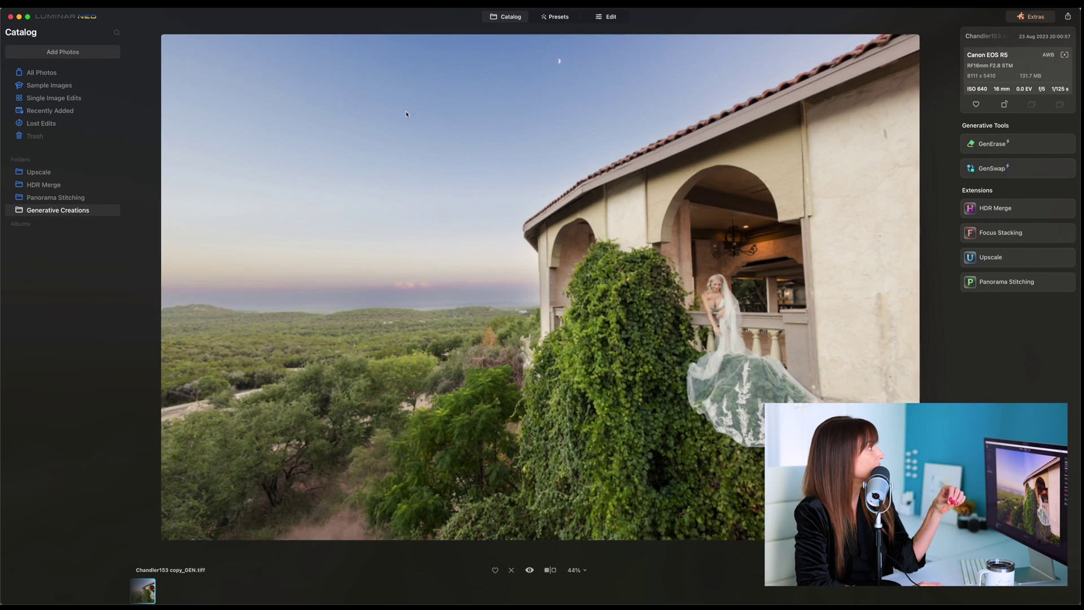
- Switch to the catalog grid and show All Photos, the full 105-image library
click(500, 18)
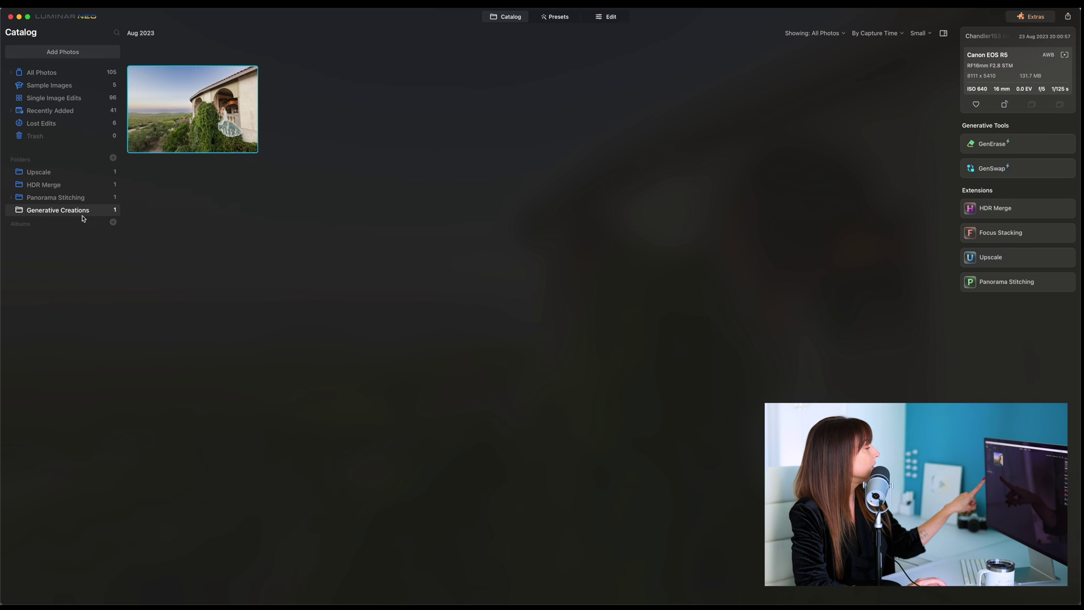
click(44, 73)
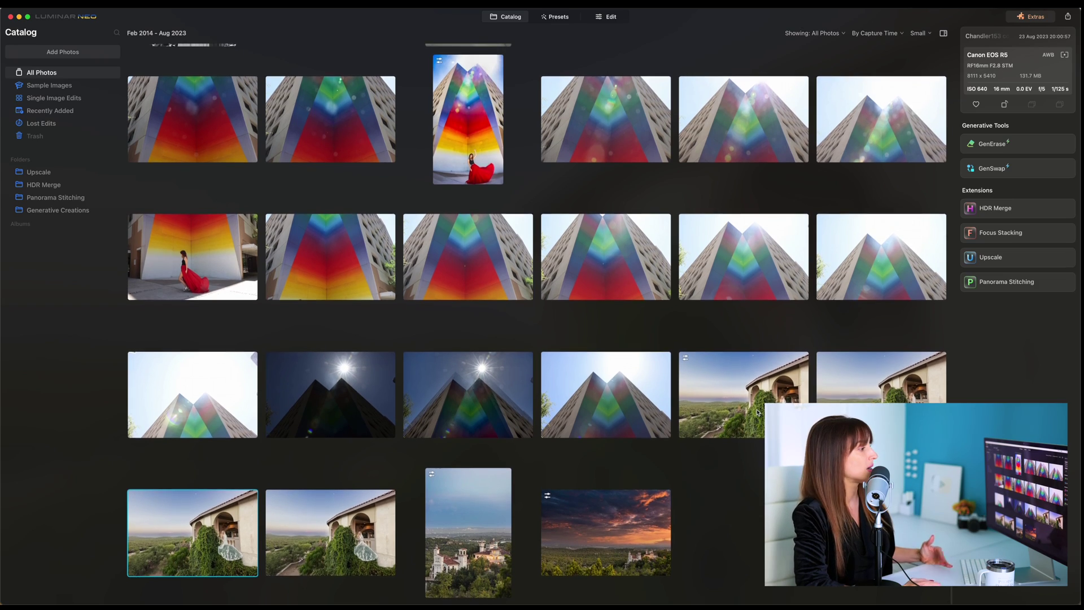
scroll(758, 412, up, 15)
- Open the black-and-white waterfront couple photo and start GenErase on it
scroll(758, 412, up, 3)
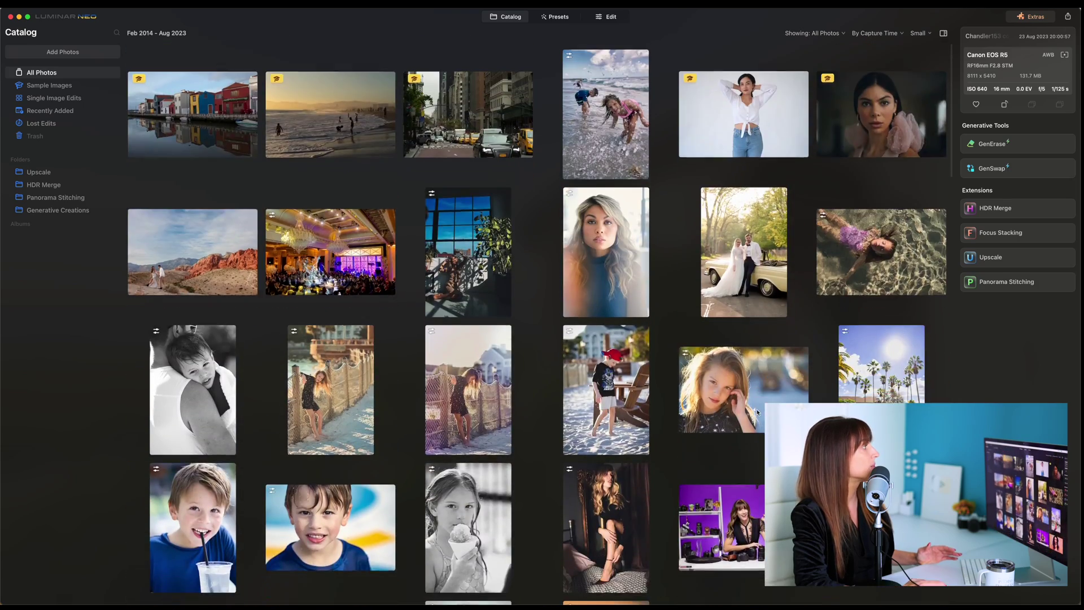
scroll(758, 412, down, 10)
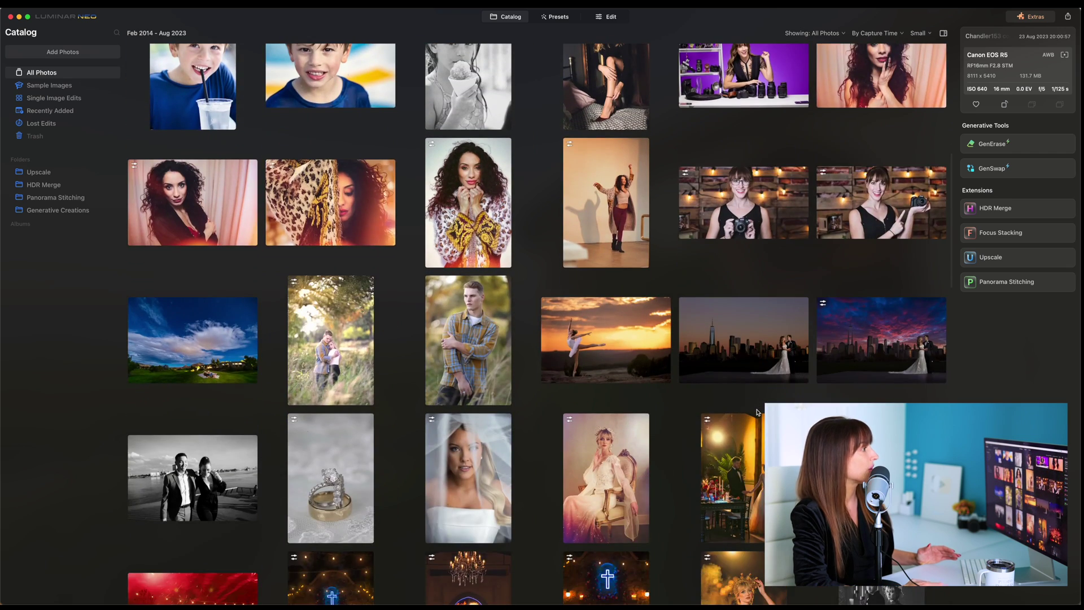
scroll(758, 412, up, 2)
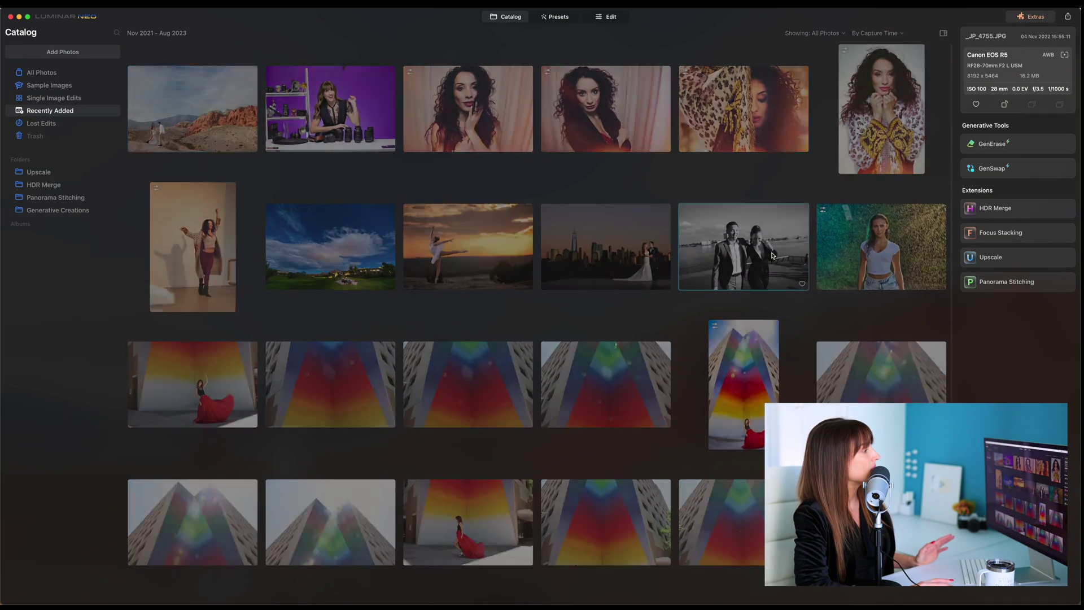
double_click(772, 255)
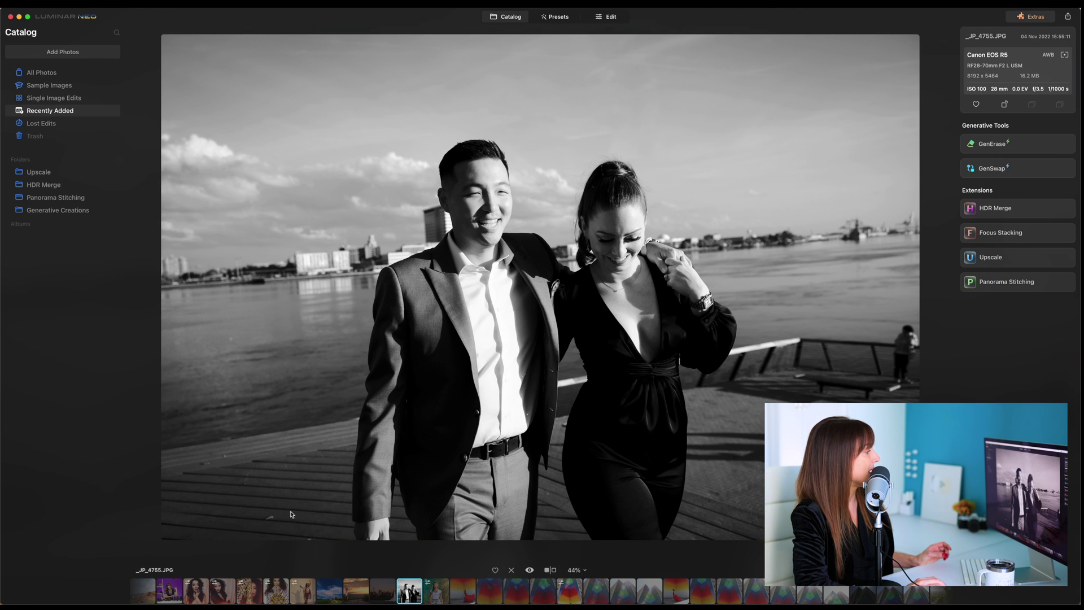
click(994, 144)
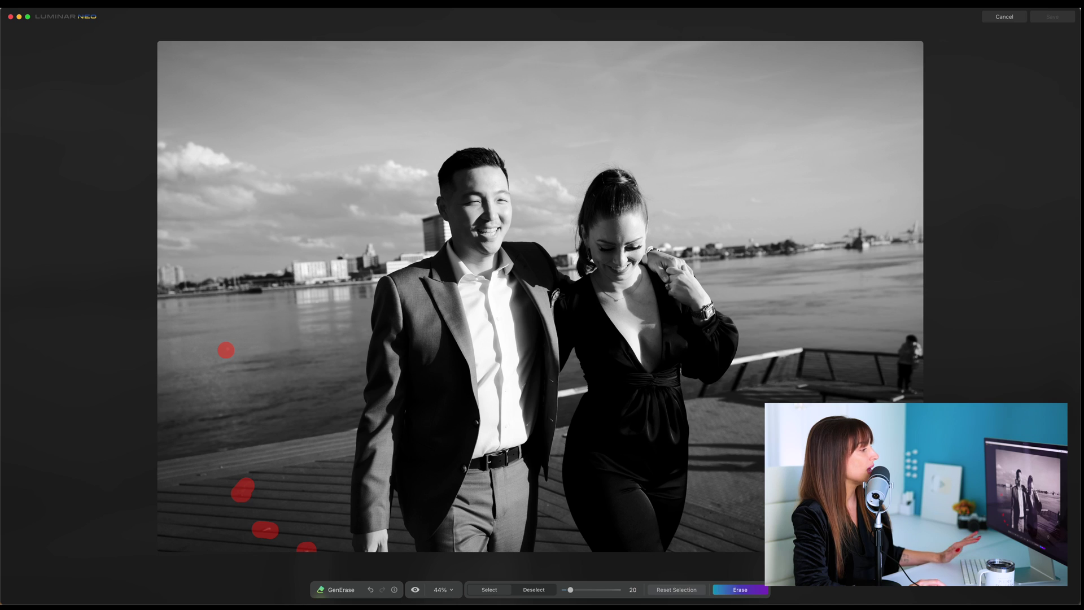
- Erase spots on the boardwalk and water, compare without marks, then return to the catalog
click(740, 590)
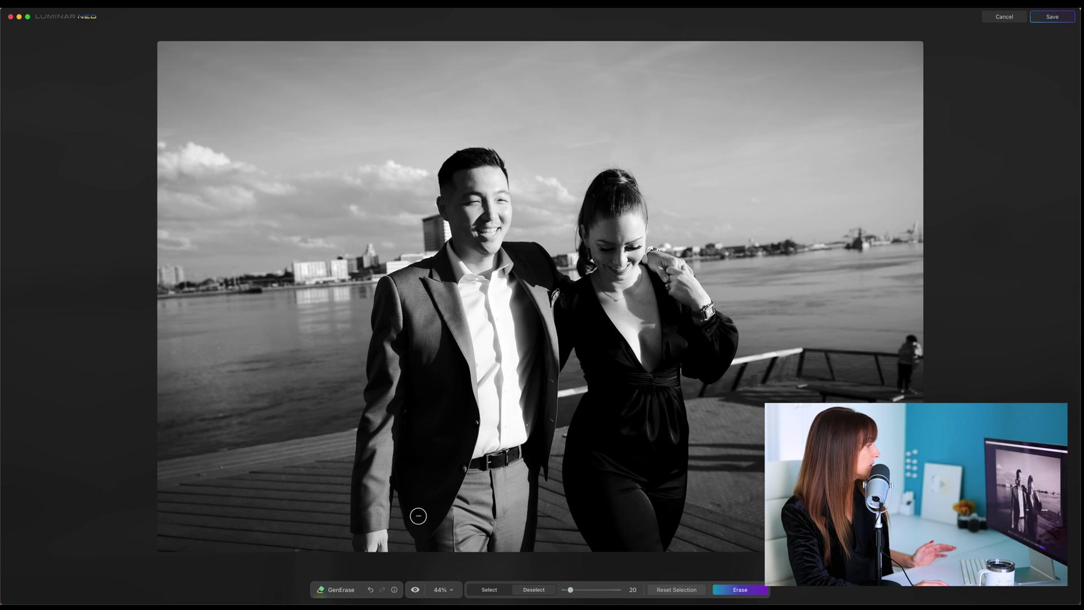
click(243, 490)
click(265, 529)
click(306, 546)
click(226, 350)
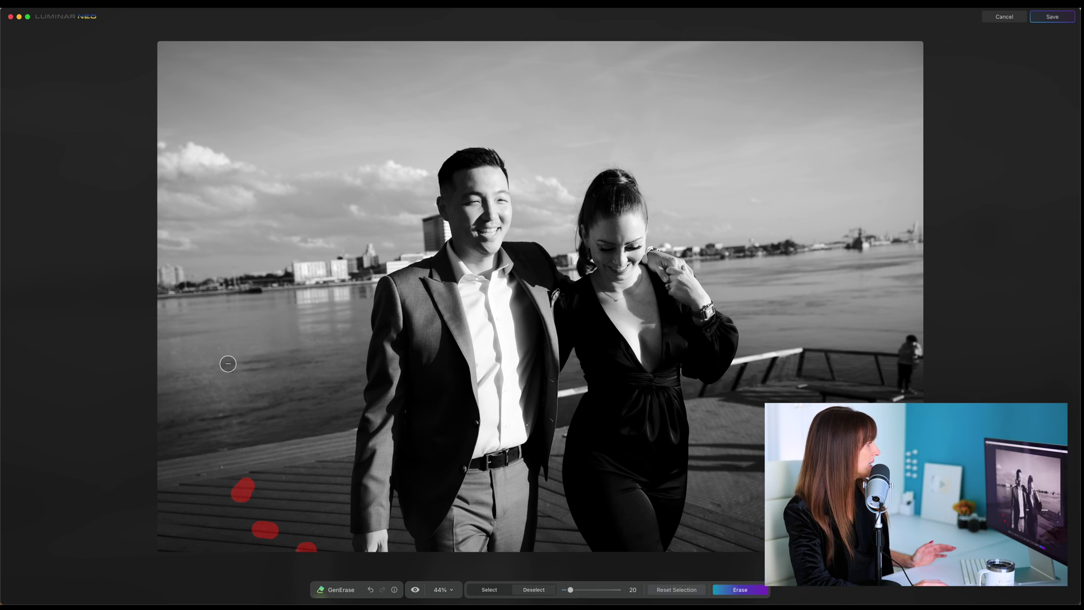
click(418, 590)
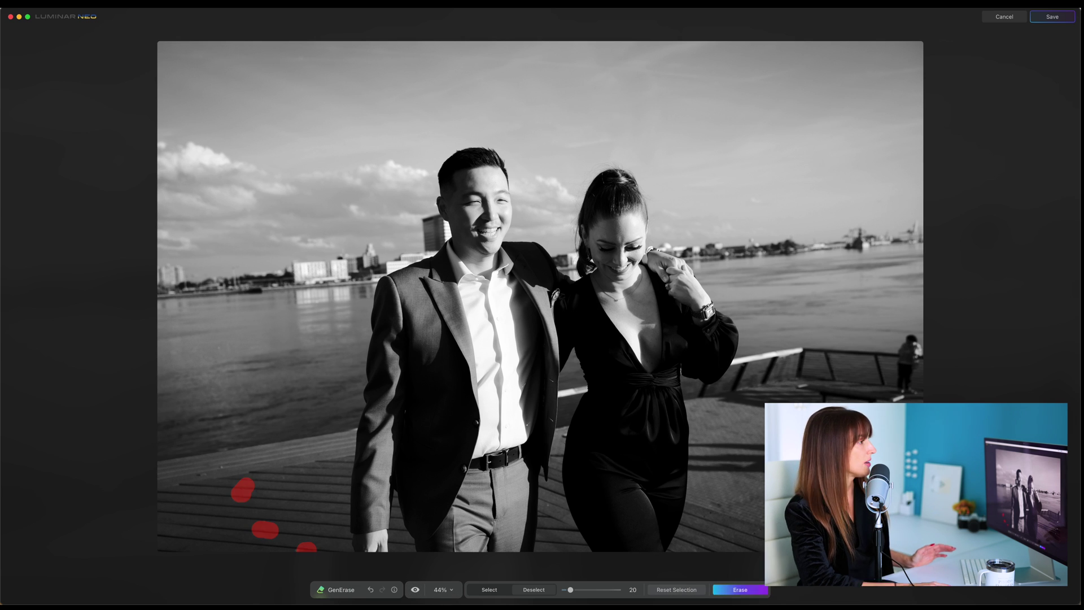
click(1020, 19)
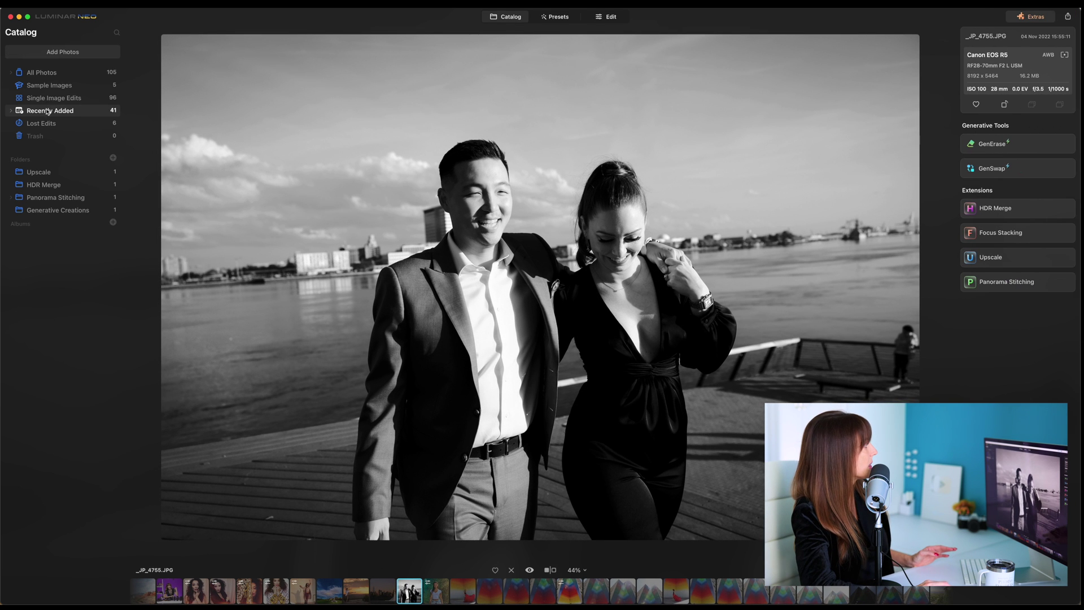
- Open the desert couple photo _JP_7602.JPG from the catalog and start GenSwap
click(506, 18)
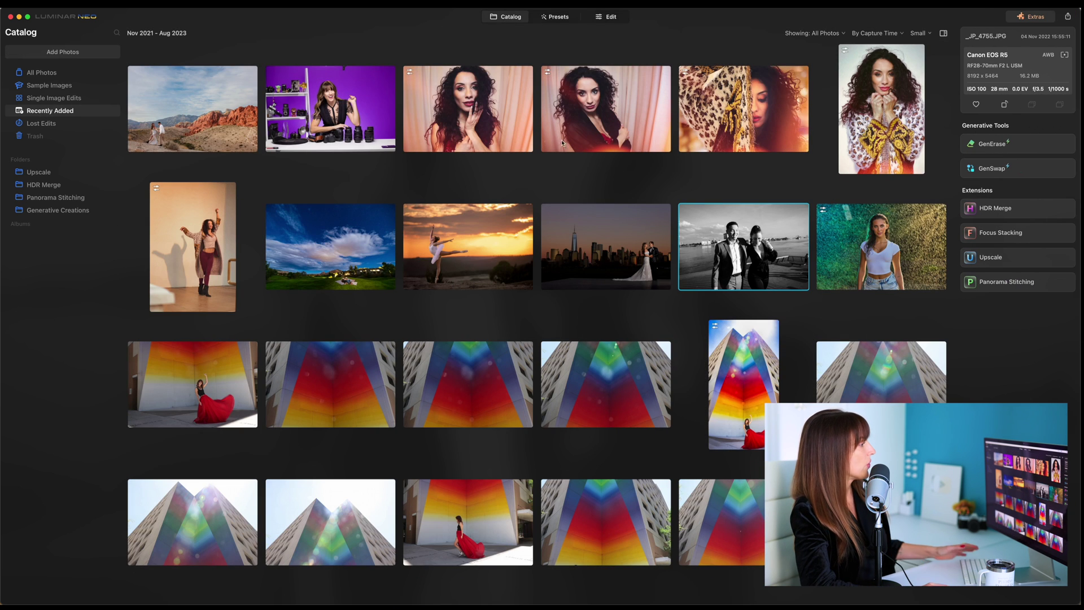
double_click(183, 125)
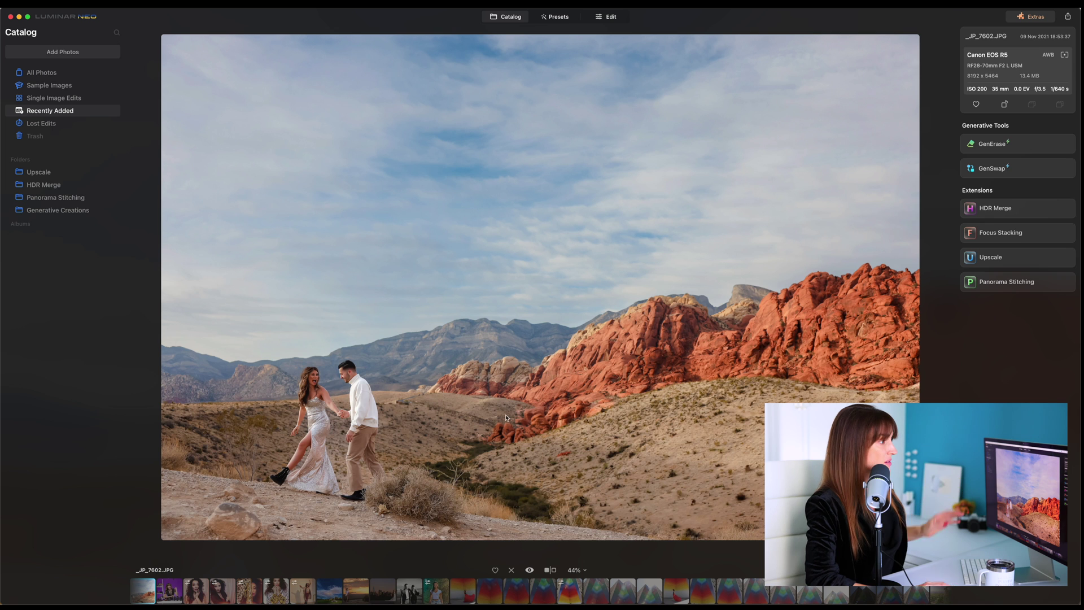
click(1025, 169)
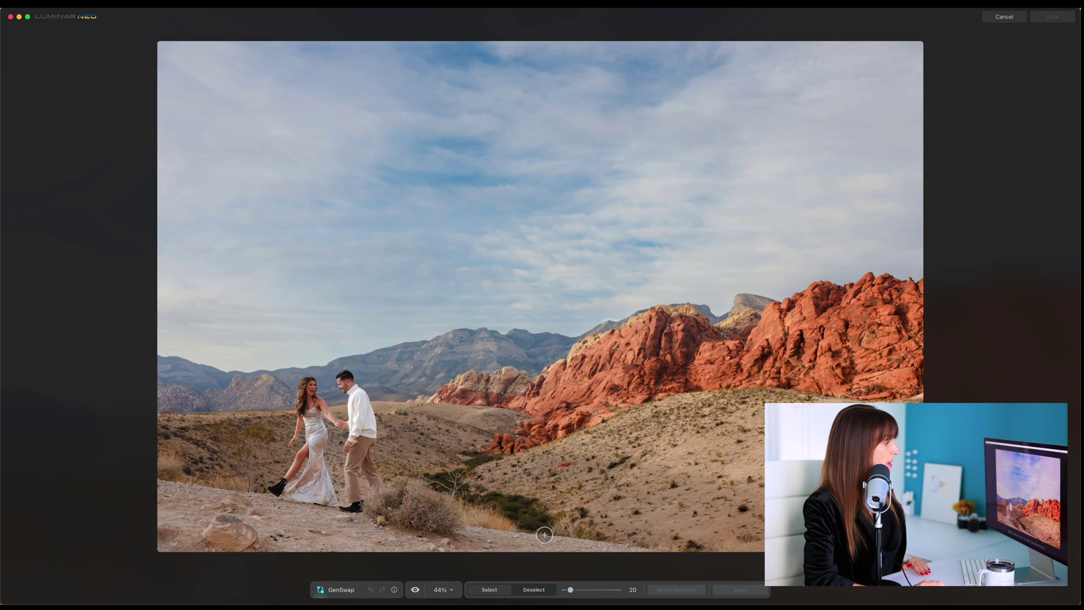
drag(571, 591, 585, 591)
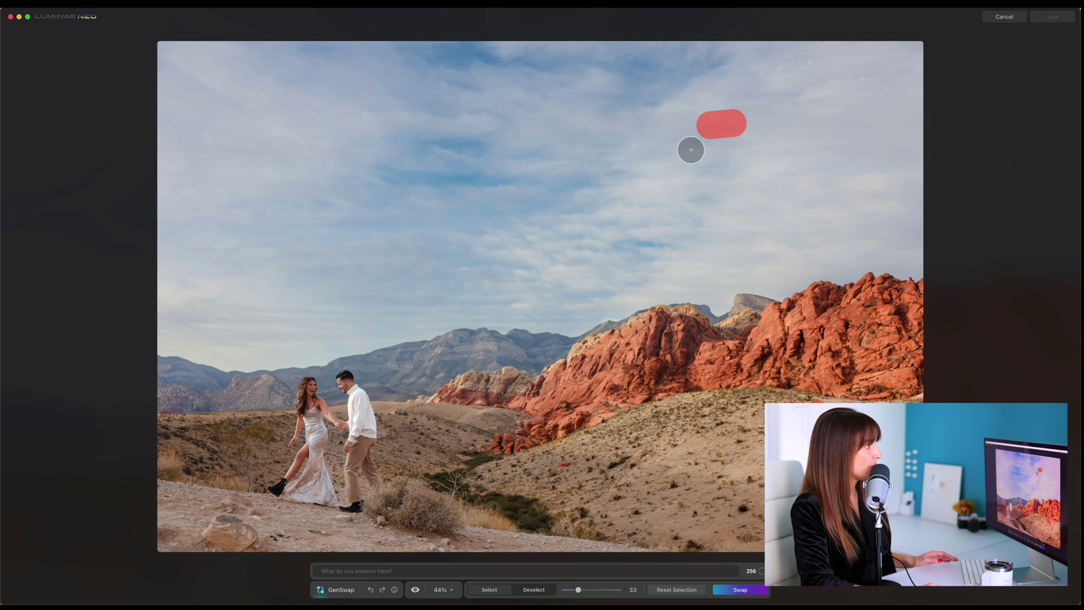
mouse_move(690, 147)
mouse_down()
mouse_move(705, 153)
mouse_move(726, 138)
mouse_move(726, 152)
mouse_up()
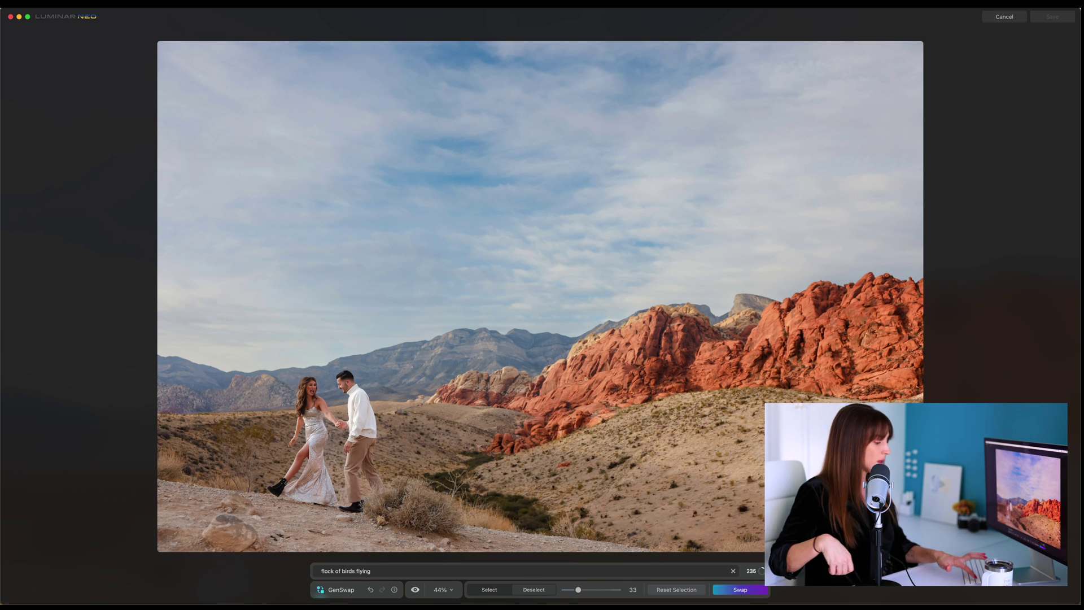
key(Return)
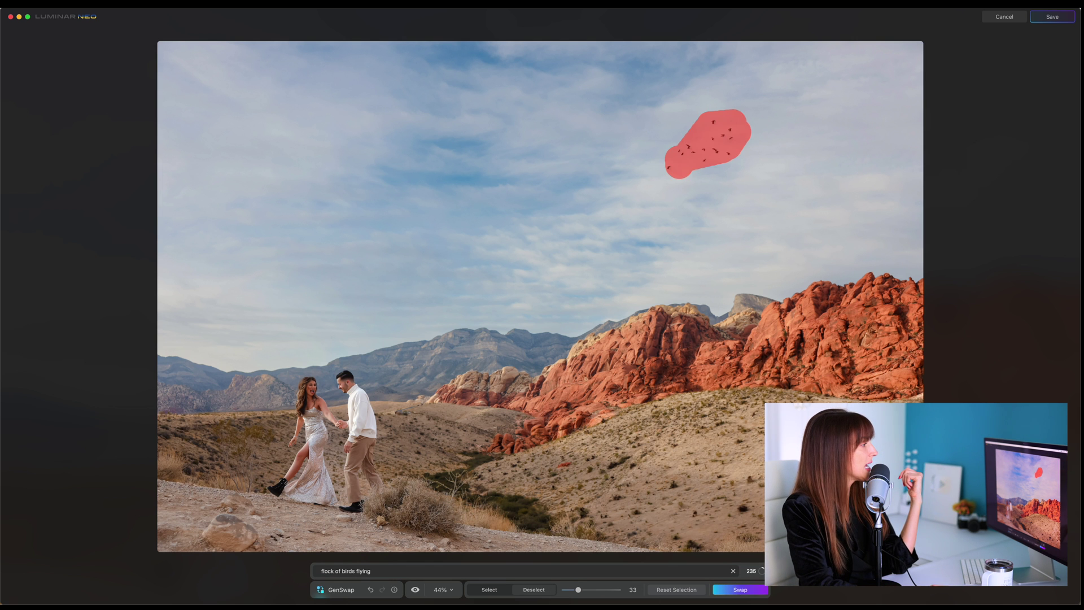
click(998, 17)
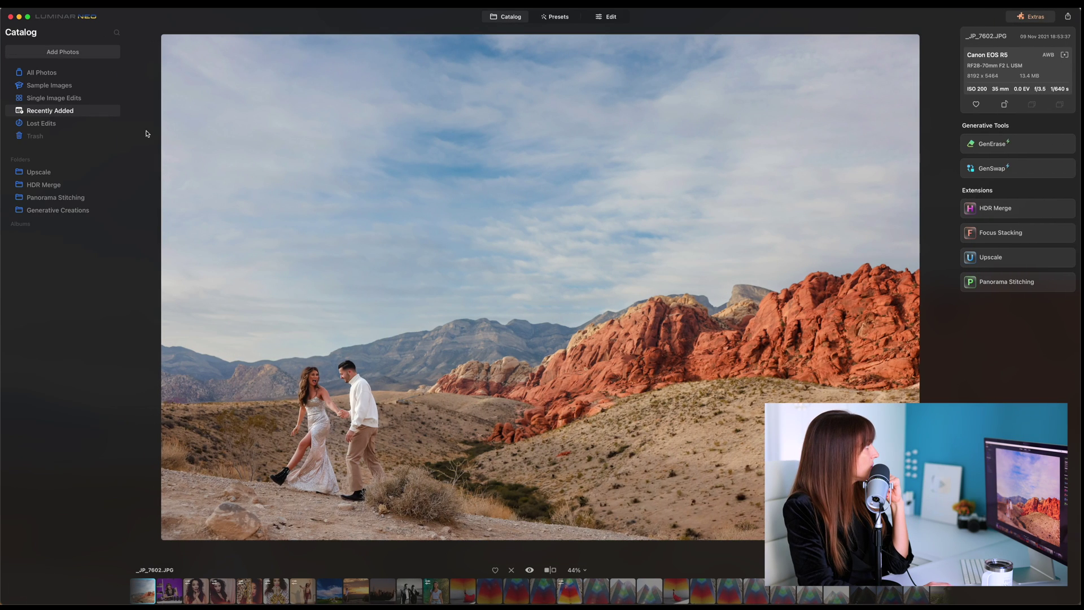
- Return to the catalog grid and open the green-wall portrait of the woman in white
click(507, 17)
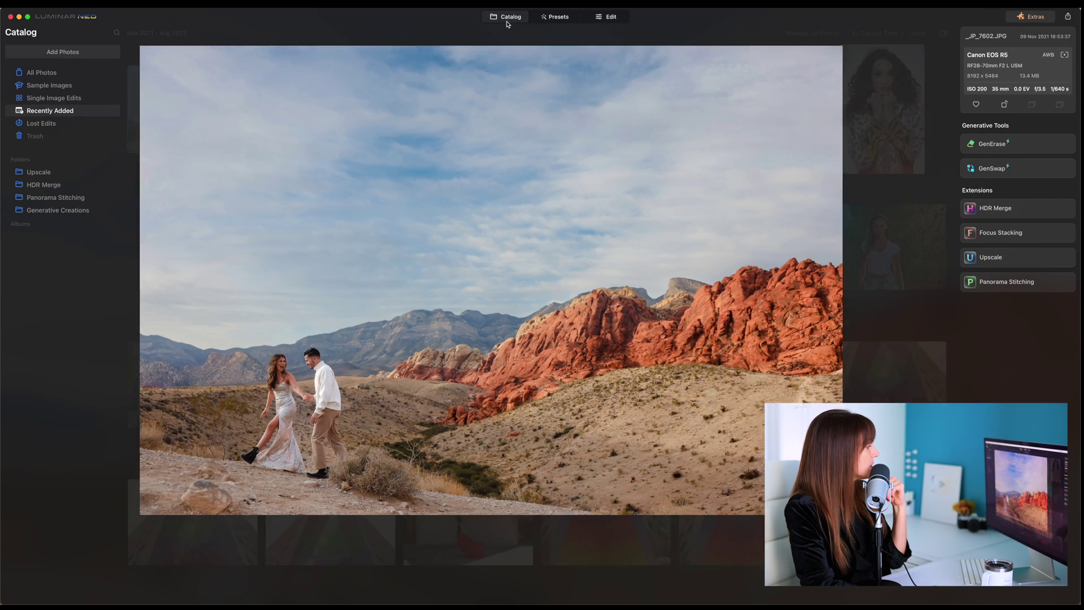
scroll(524, 285, down, 2)
scroll(524, 285, down, 1)
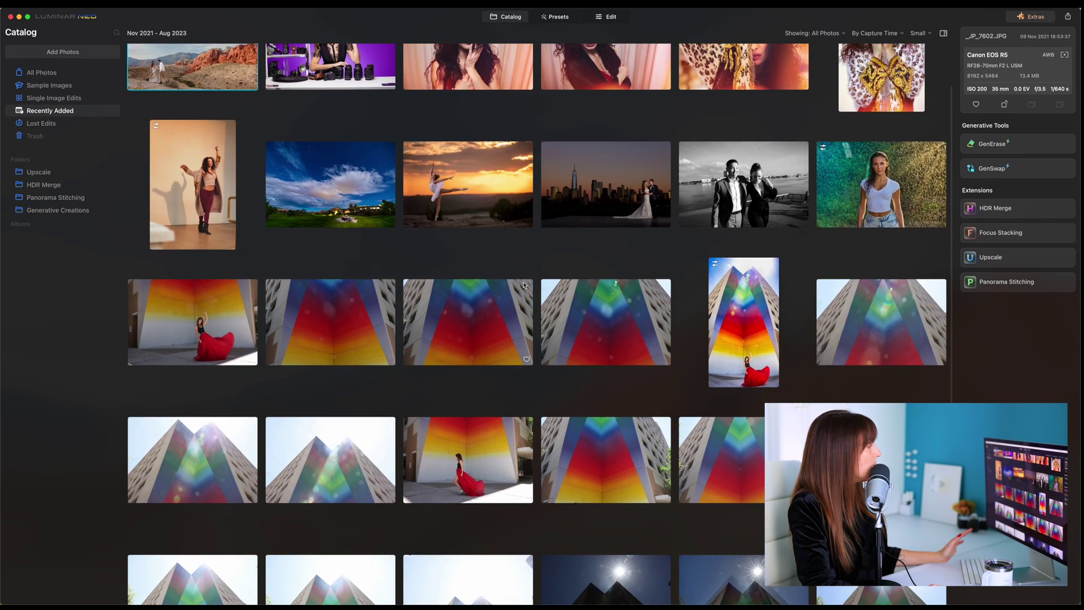
scroll(619, 207, down, 5)
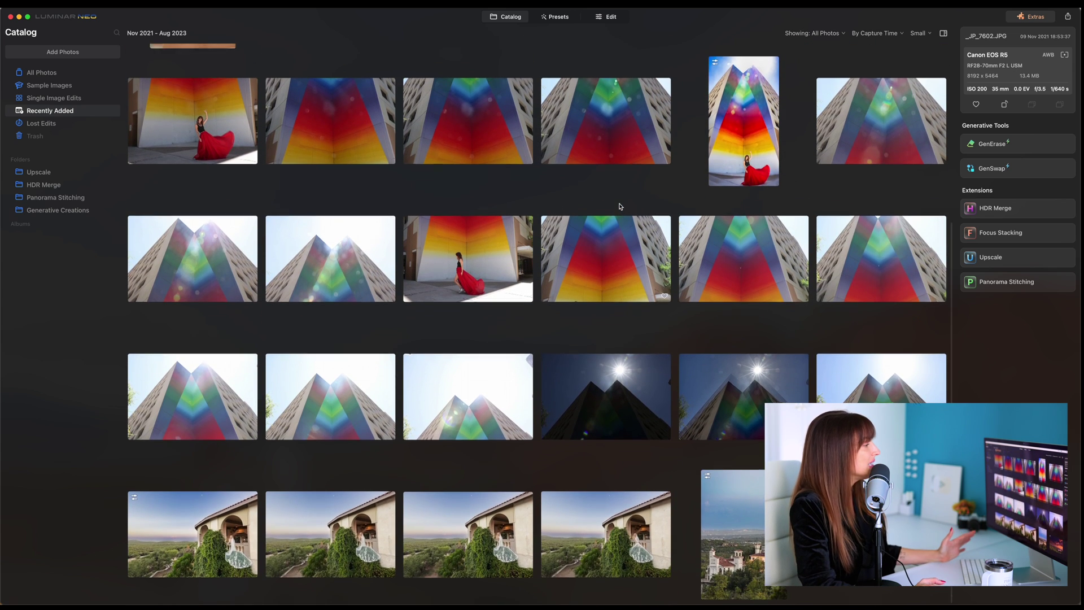
scroll(618, 206, up, 6)
double_click(879, 253)
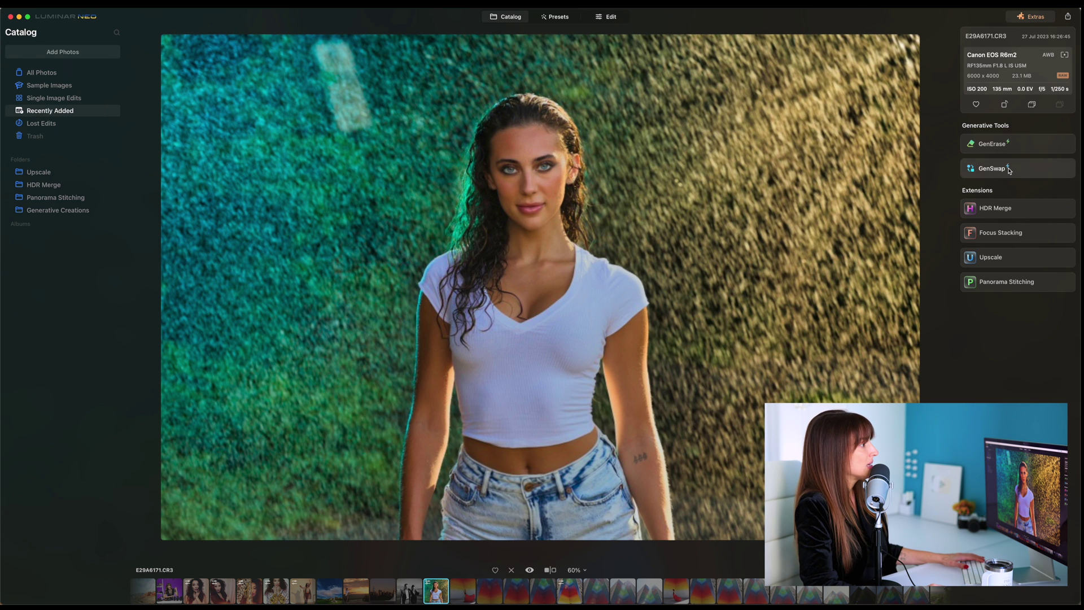
- Erase the pale top-left wall patch with GenErase at brush size 25 and save as a new copy
click(995, 145)
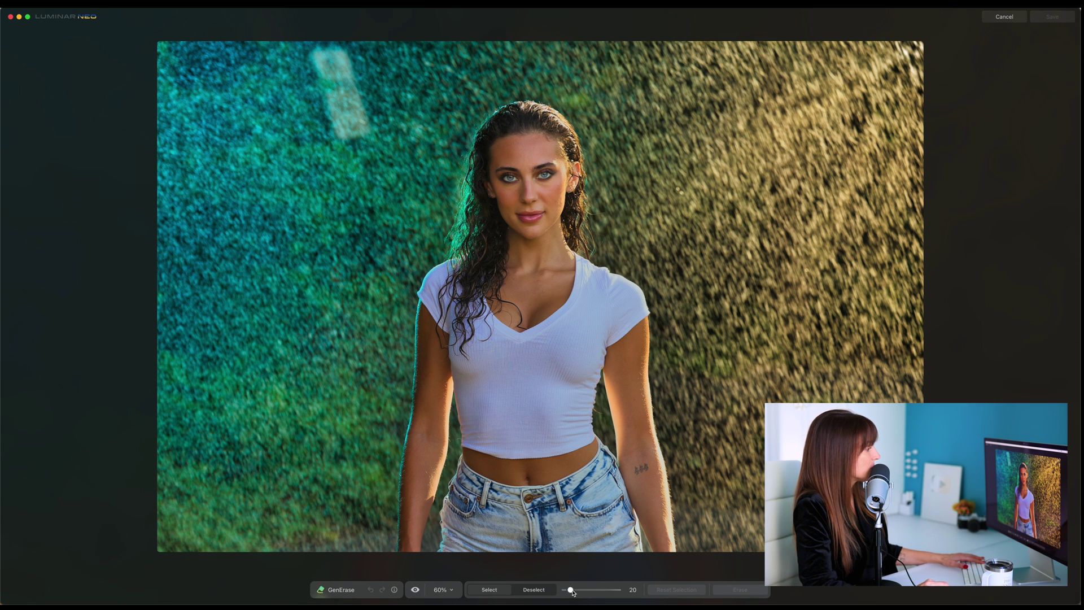
drag(571, 589, 573, 589)
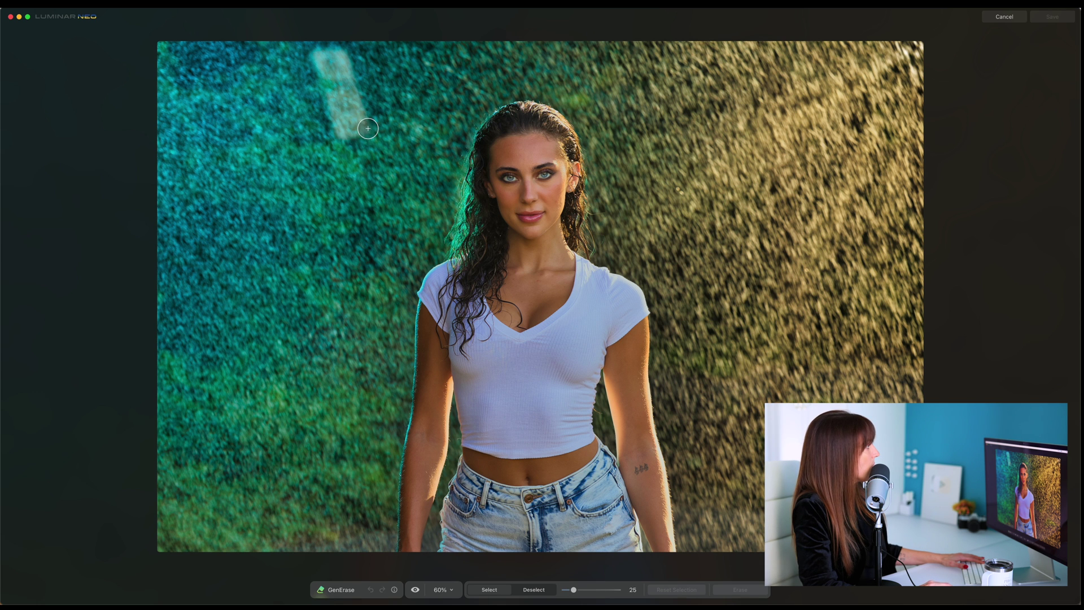
mouse_move(368, 128)
mouse_down()
mouse_move(345, 54)
mouse_move(313, 53)
mouse_move(331, 132)
mouse_move(346, 140)
mouse_move(346, 103)
mouse_up()
mouse_move(333, 59)
mouse_down()
mouse_move(341, 88)
mouse_move(331, 92)
mouse_up()
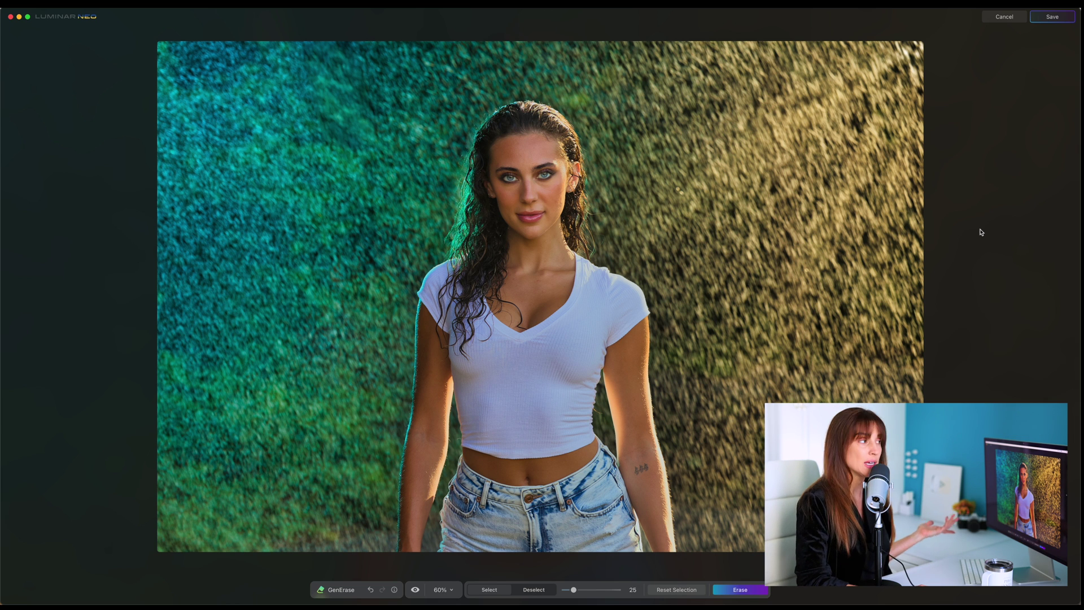
click(1052, 17)
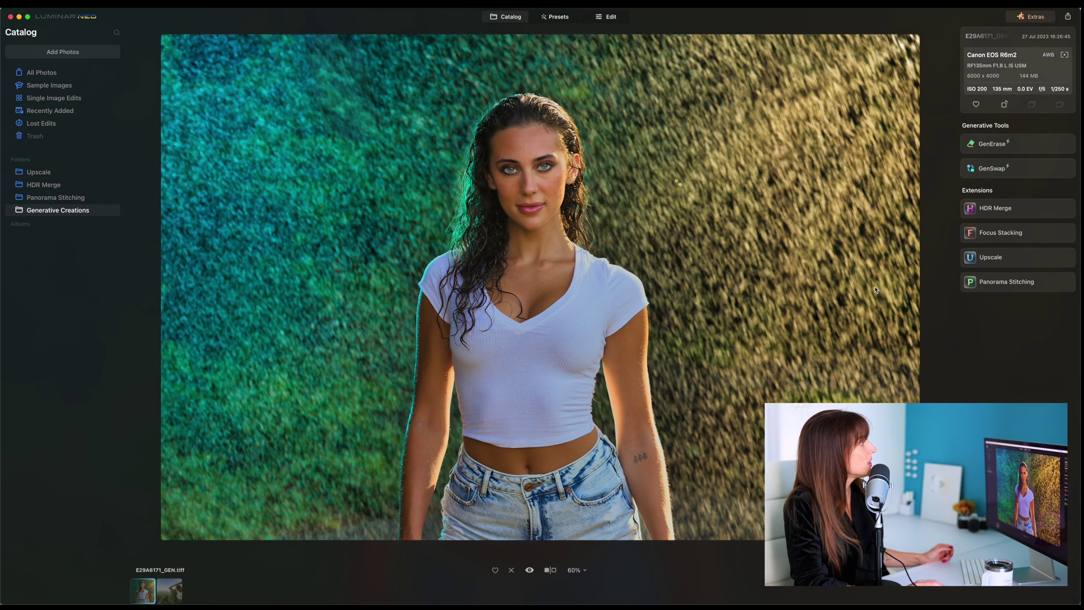
- Brush her neck in GenSwap, generate a 'black choker necklace', and save the result as a new copy
click(1001, 173)
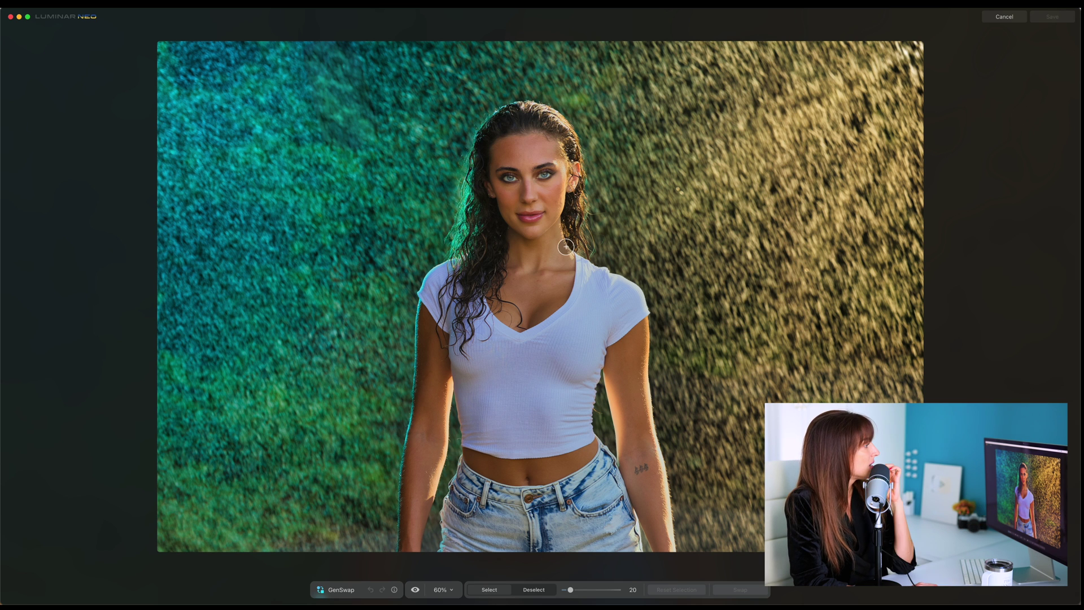
drag(563, 242, 508, 248)
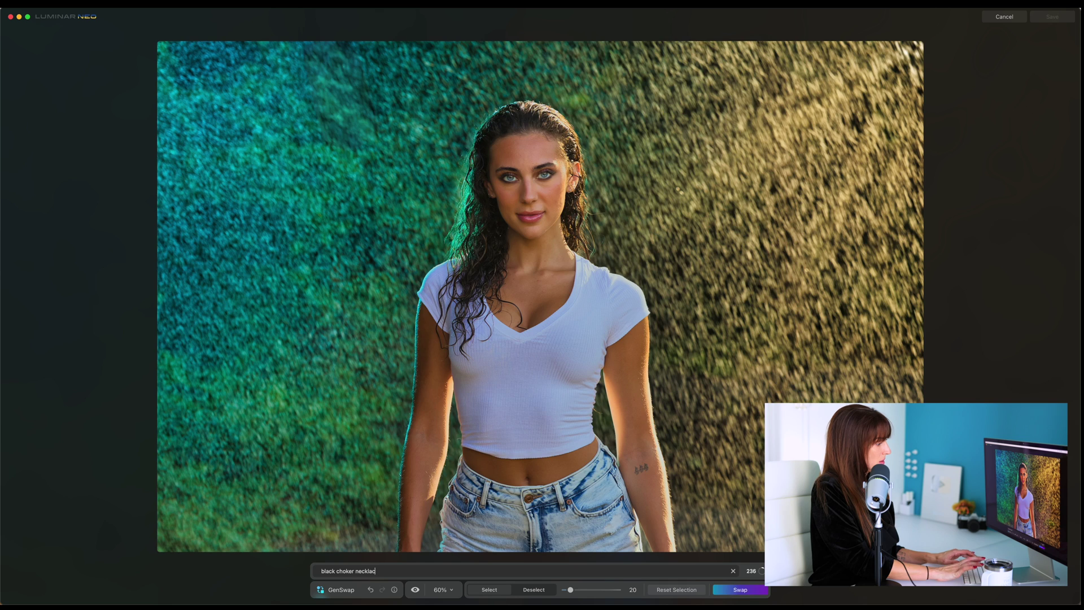
key(Return)
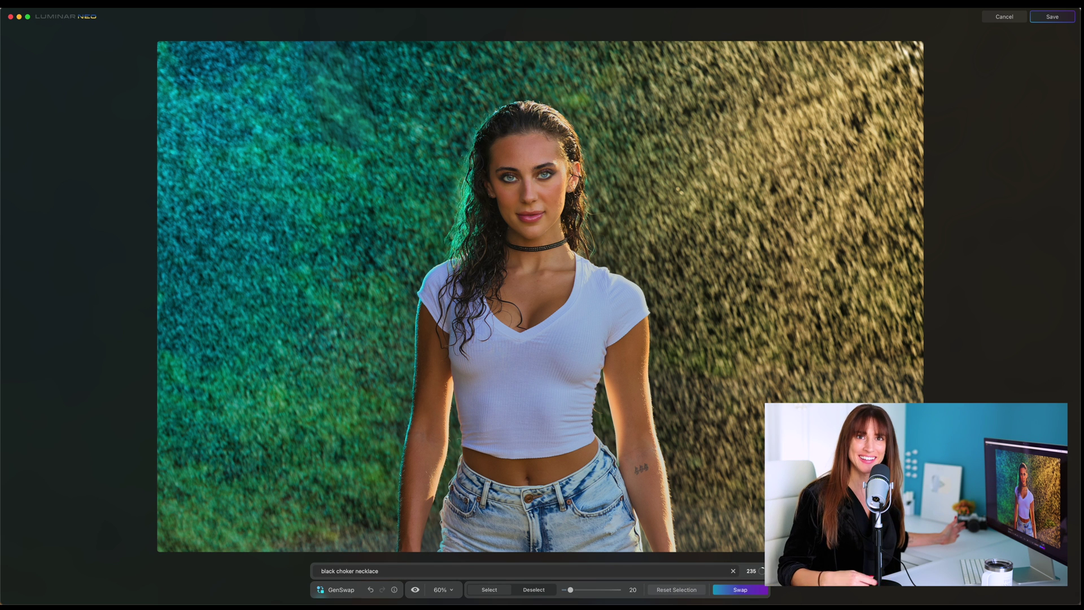
click(1072, 15)
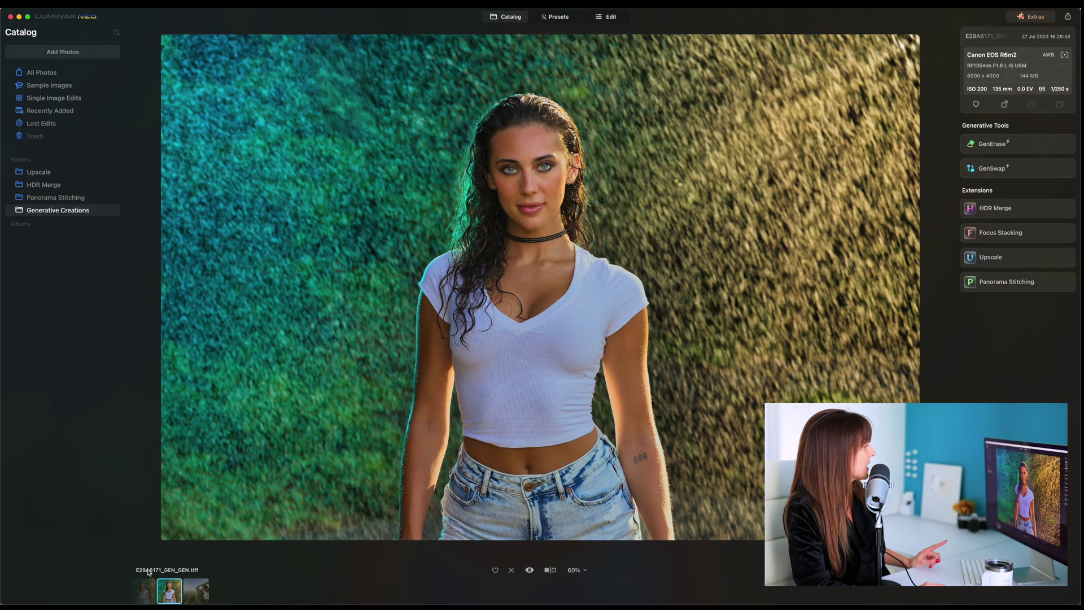
- Open the newest copy, E29A6171_GEN_GEN.tiff, from the filmstrip for editing
click(147, 594)
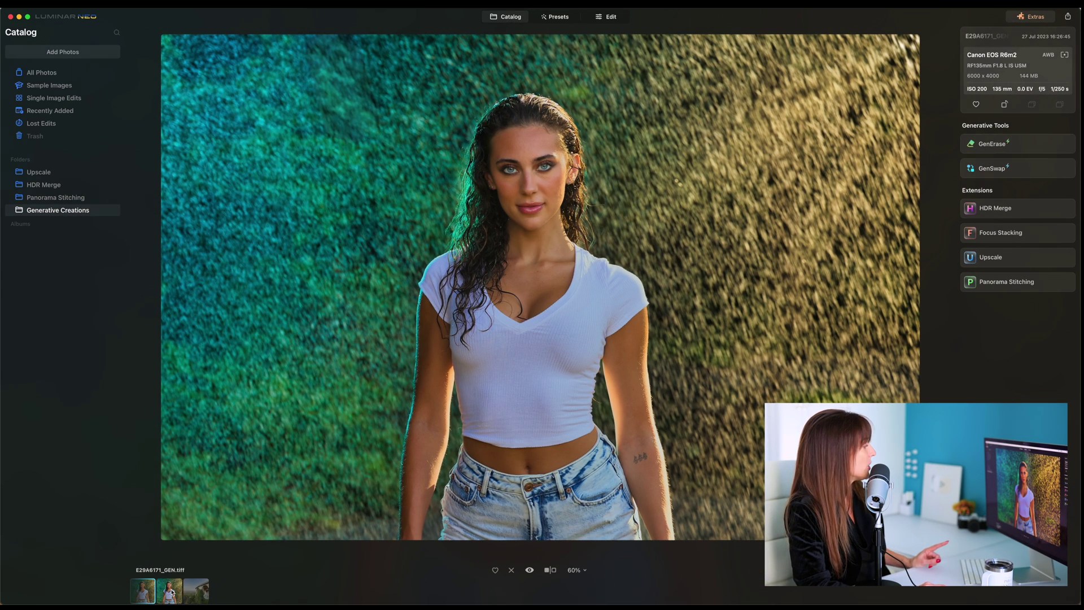
click(172, 592)
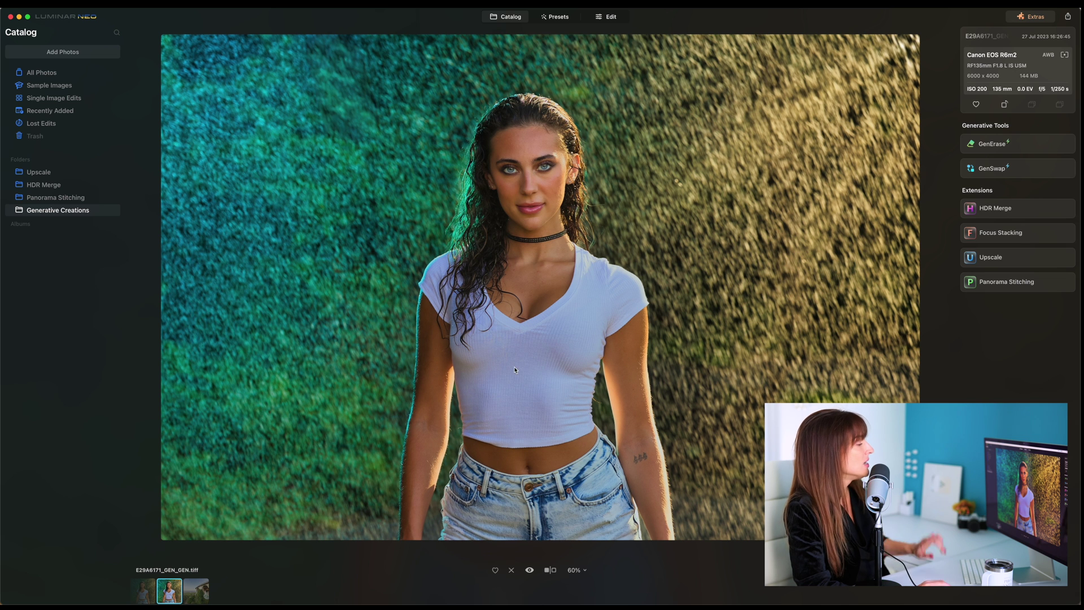
click(612, 17)
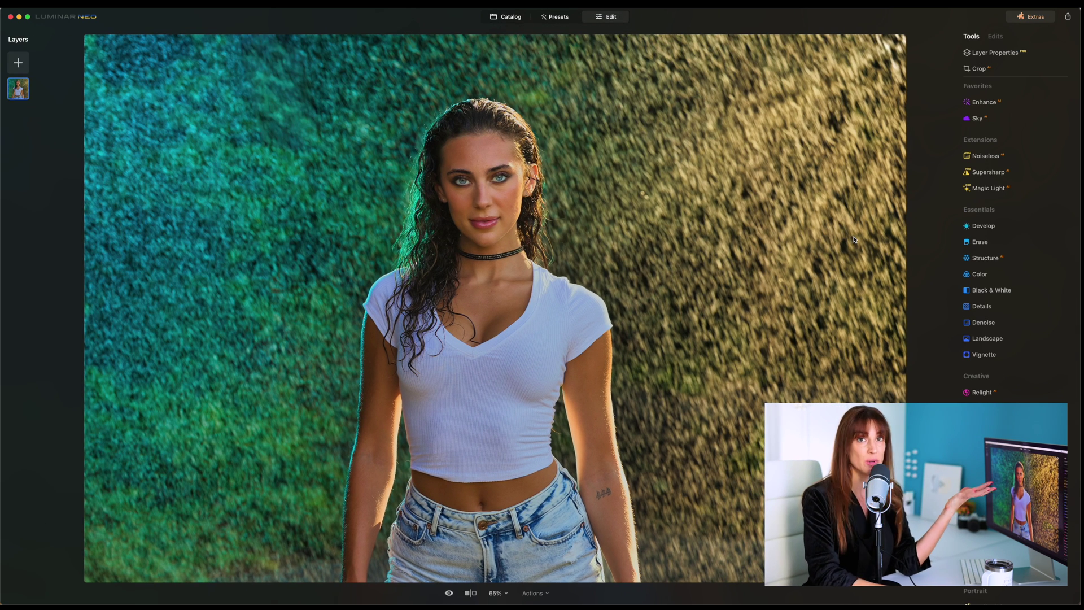
- Set the Atmosphere mode to Layered Fog after comparing it with Mist and Haze
click(988, 188)
scroll(1000, 314, down, 10)
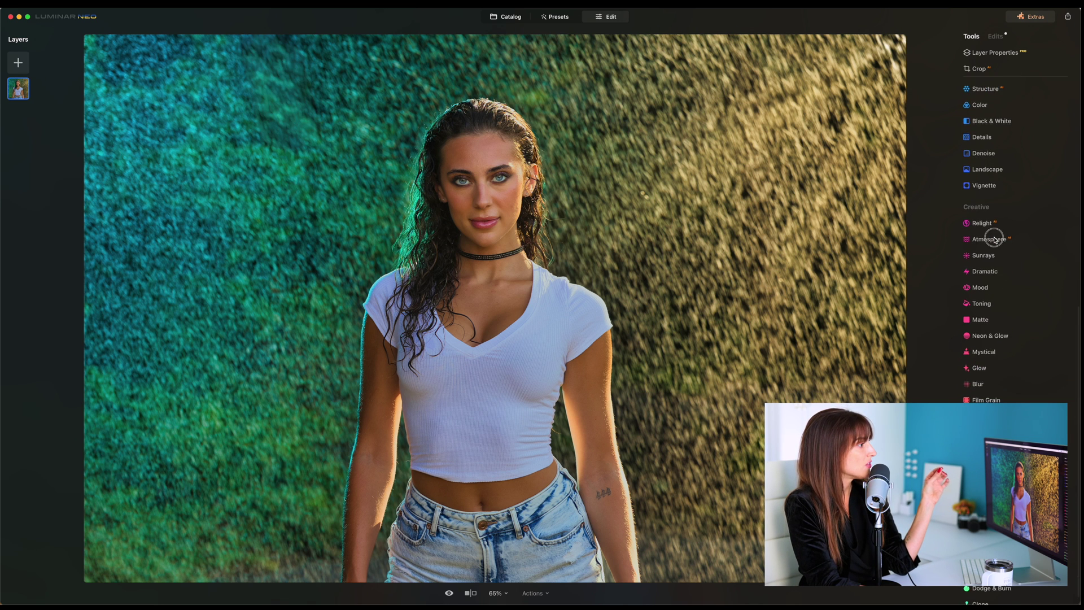
click(995, 239)
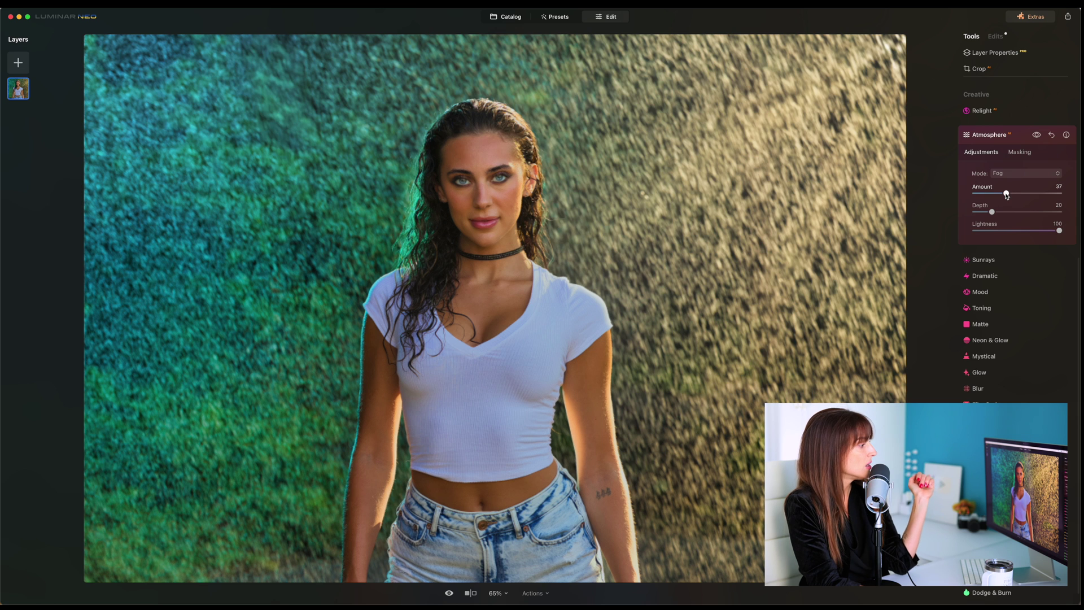
click(1011, 173)
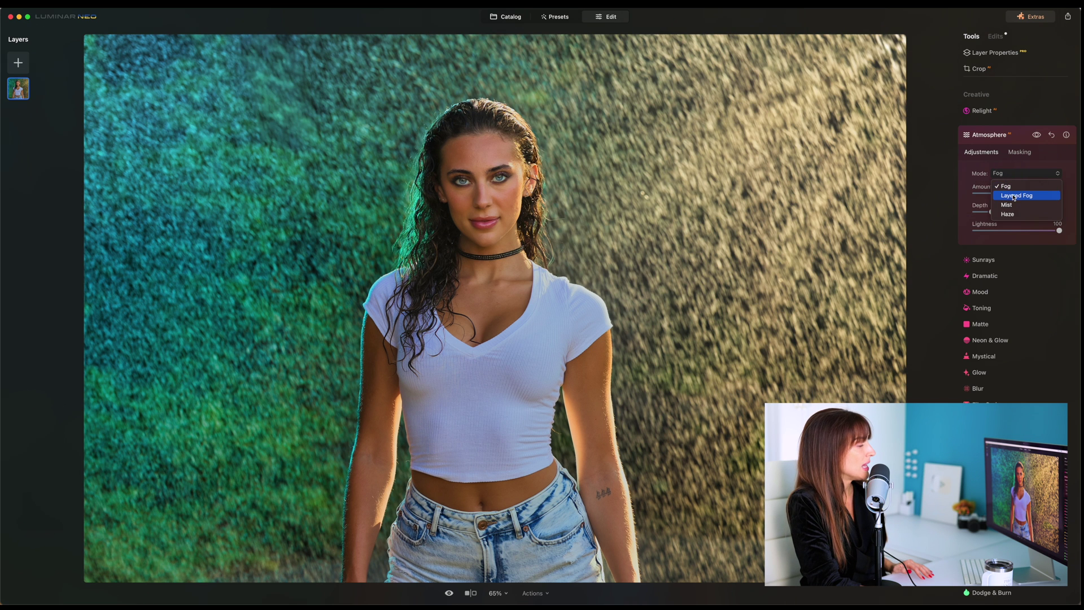
click(1016, 196)
click(1013, 173)
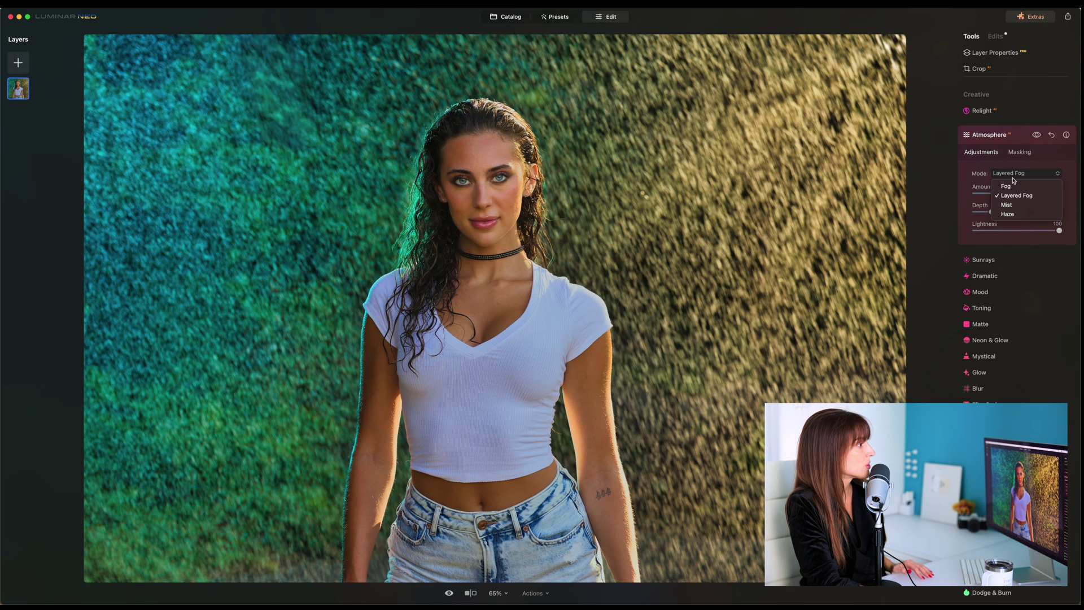
click(1012, 206)
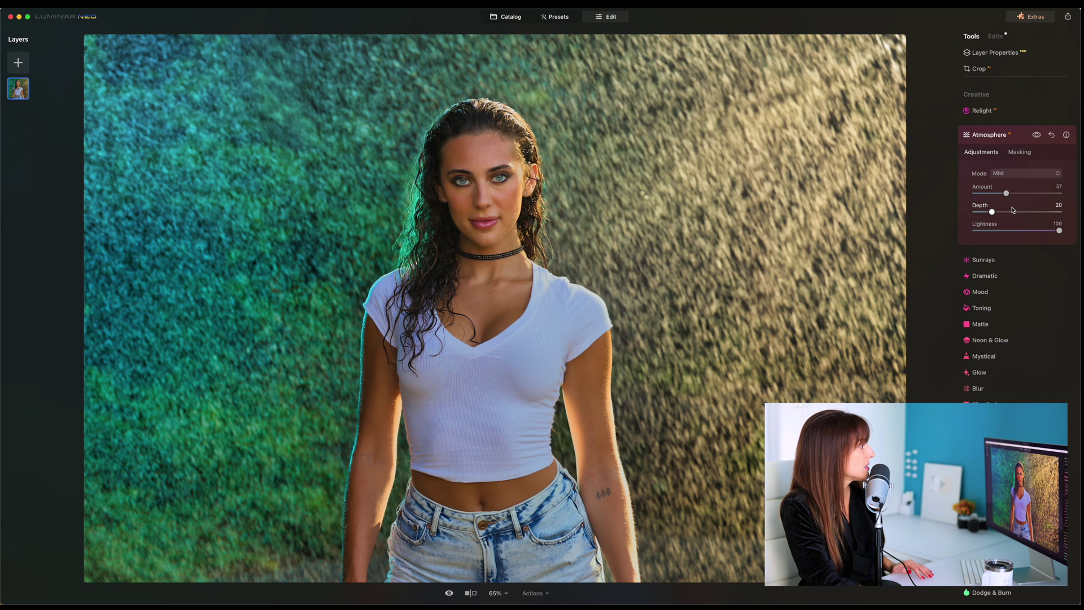
click(1010, 174)
click(1013, 217)
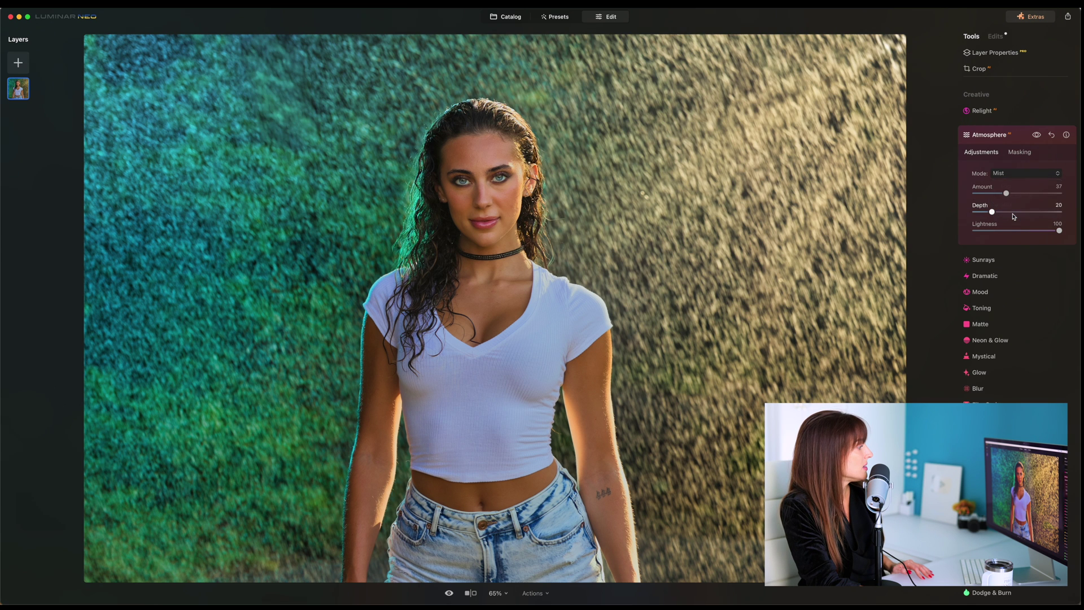
click(1011, 174)
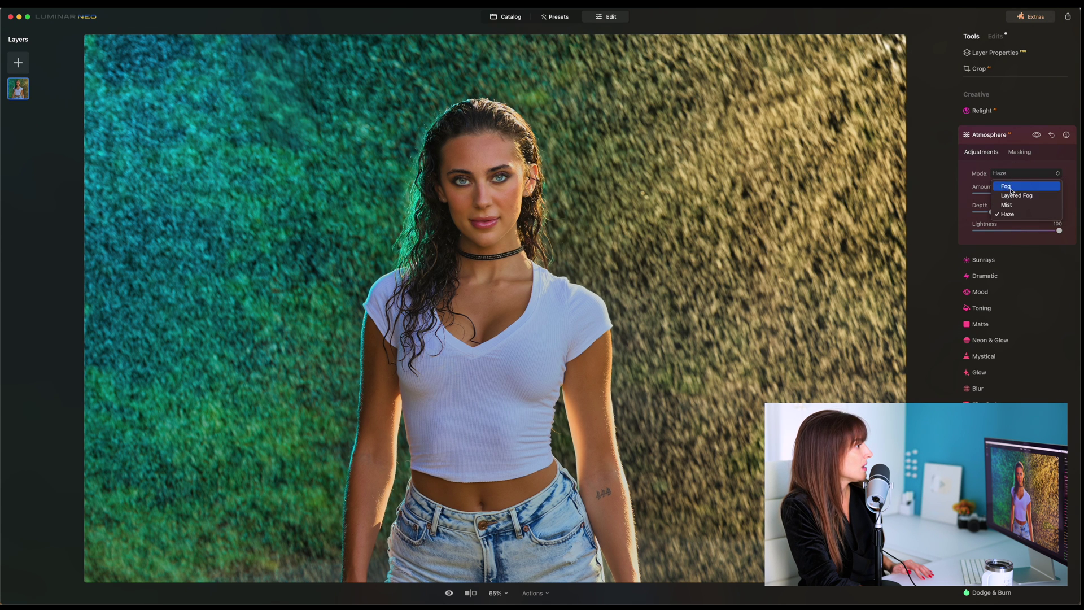
click(1014, 195)
- Set the Layered Fog Depth to 68 and Lightness to 70
click(1030, 213)
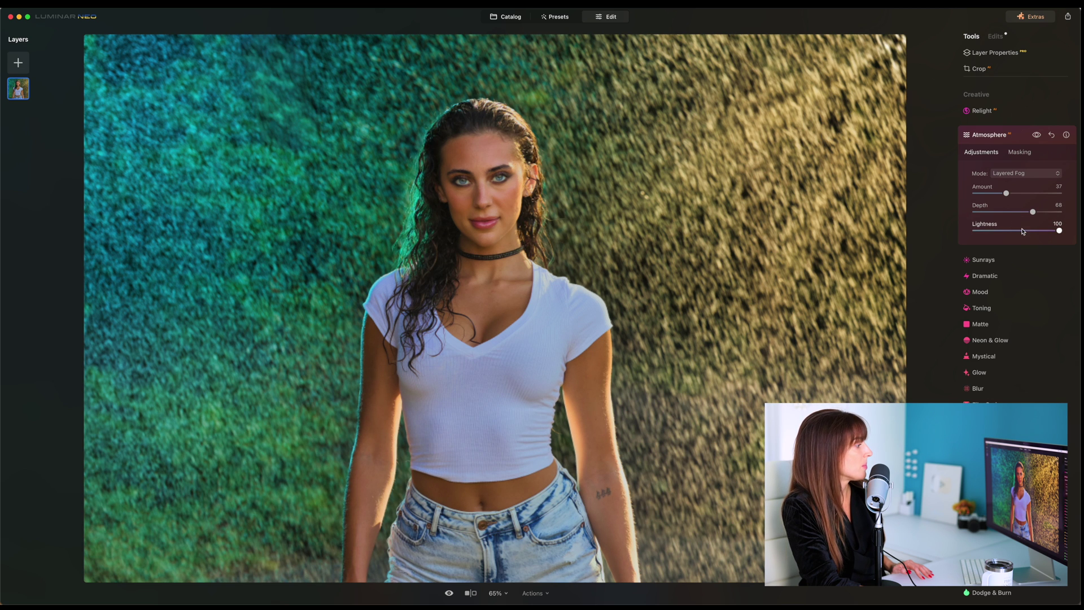
click(1023, 231)
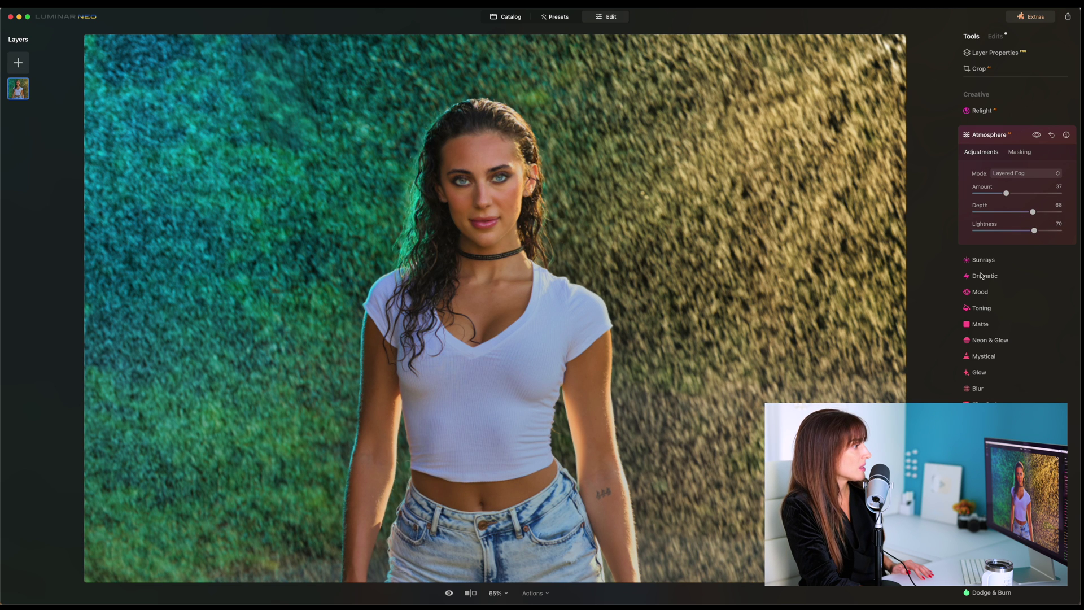
scroll(982, 169, up, 5)
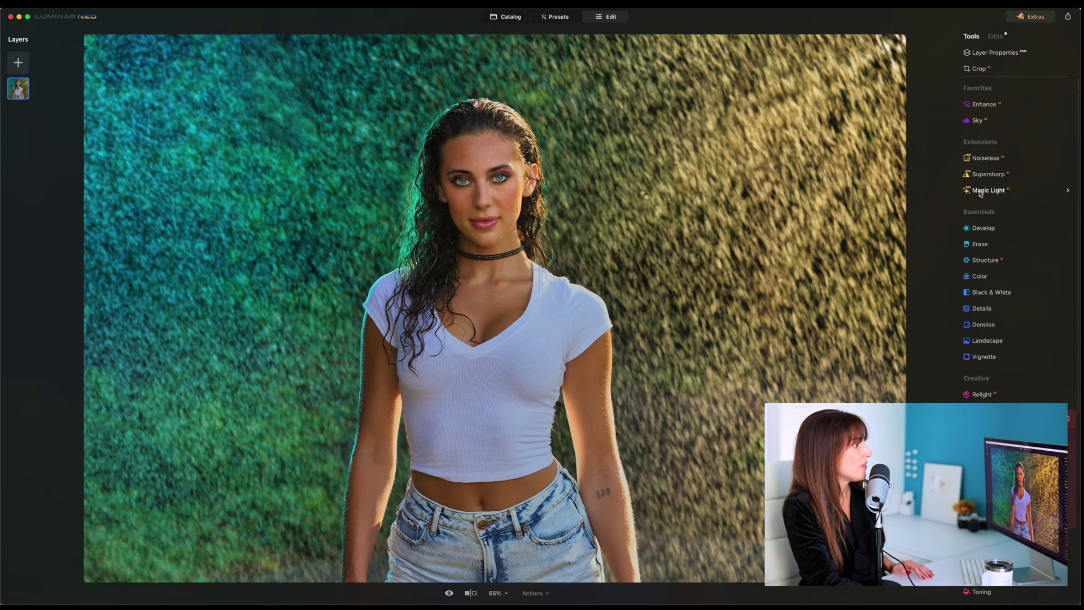
- Raise the Enhance Accent slider above 0 for a brighter, punchier portrait
click(984, 102)
click(1020, 154)
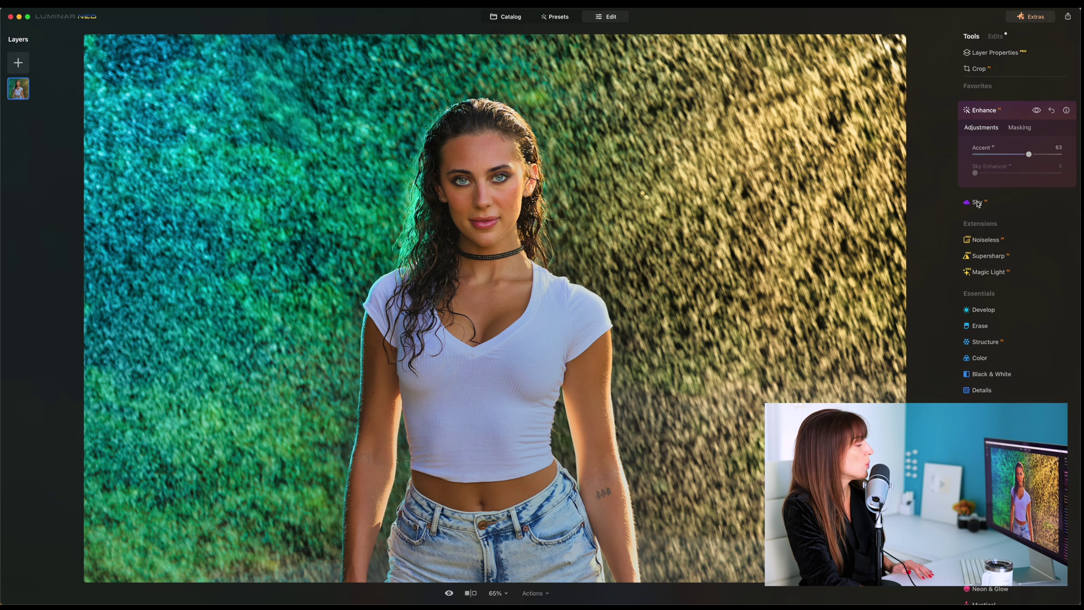
scroll(1026, 199, down, 3)
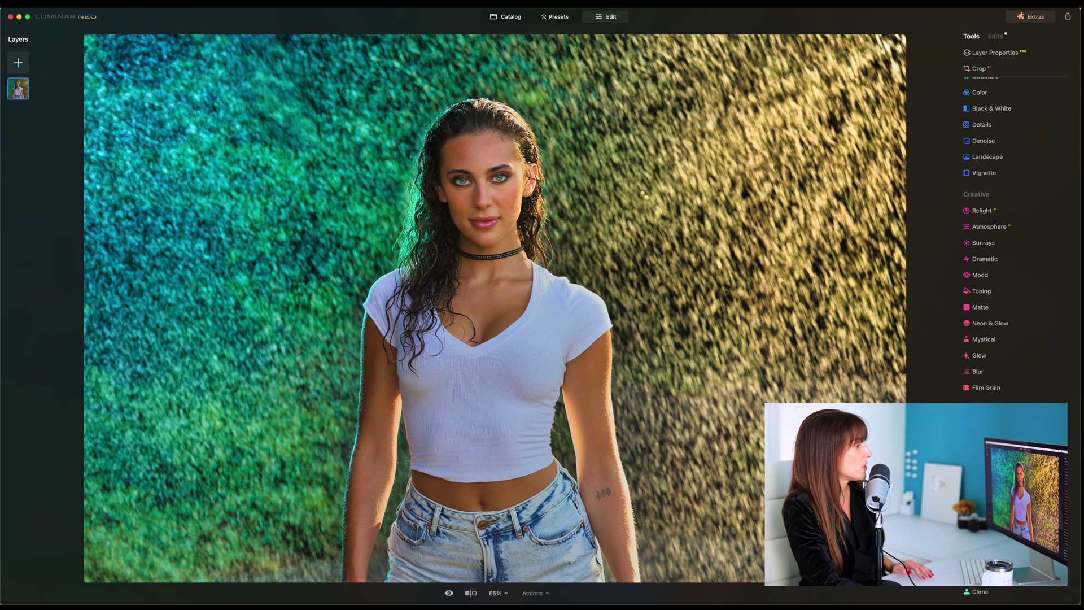
scroll(994, 231, up, 1)
scroll(994, 231, down, 3)
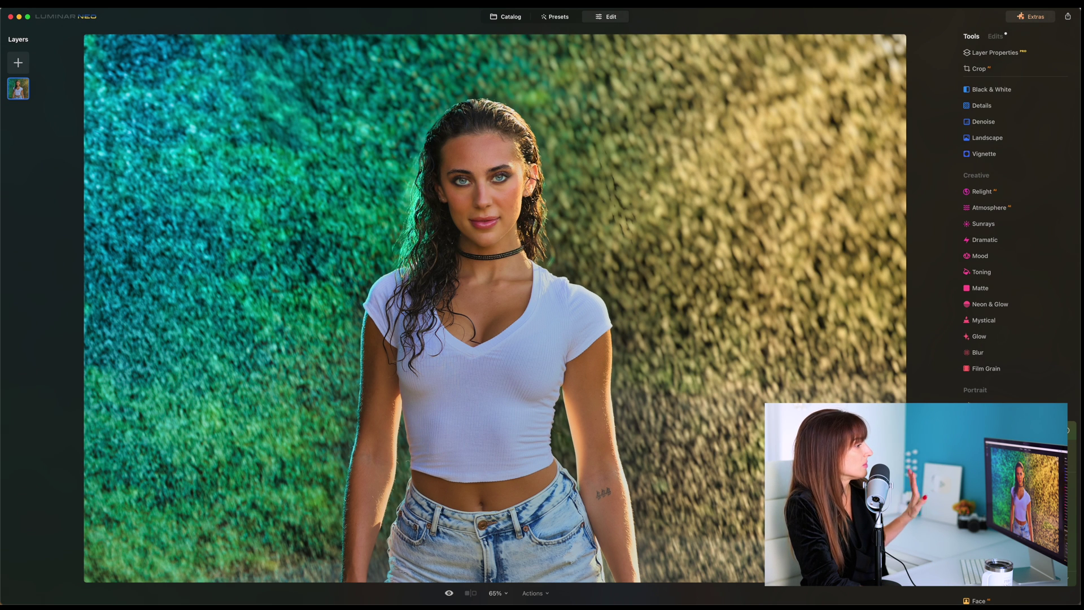
scroll(1016, 226, down, 5)
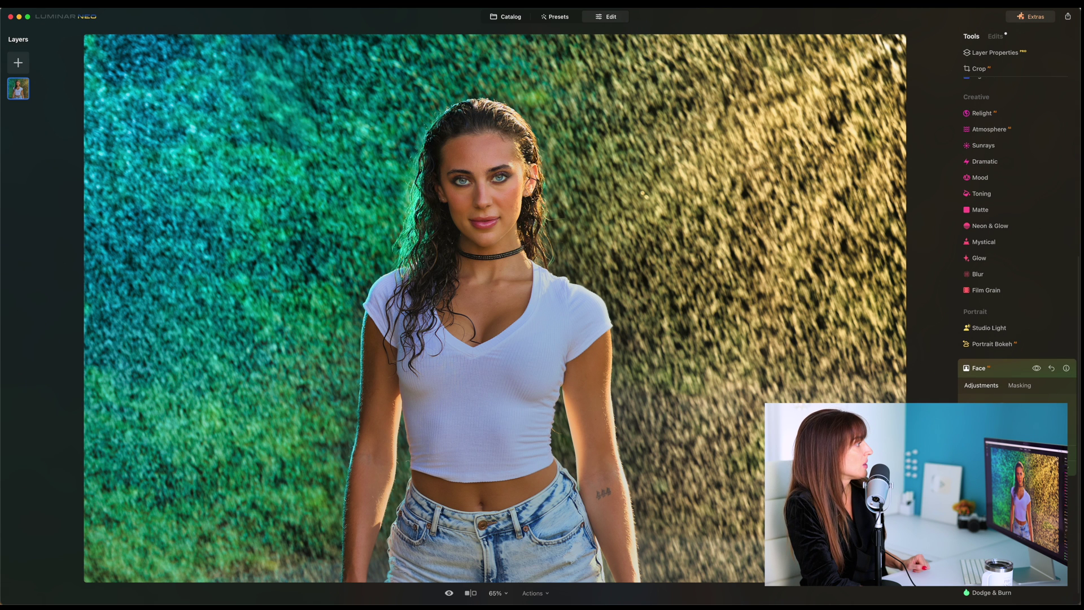
- Give the face Face Light 33, Iris Visibility 80, Iris Flare 34, Eye Enhancer 43, Dark Circles Removal 18
scroll(1004, 386, down, 5)
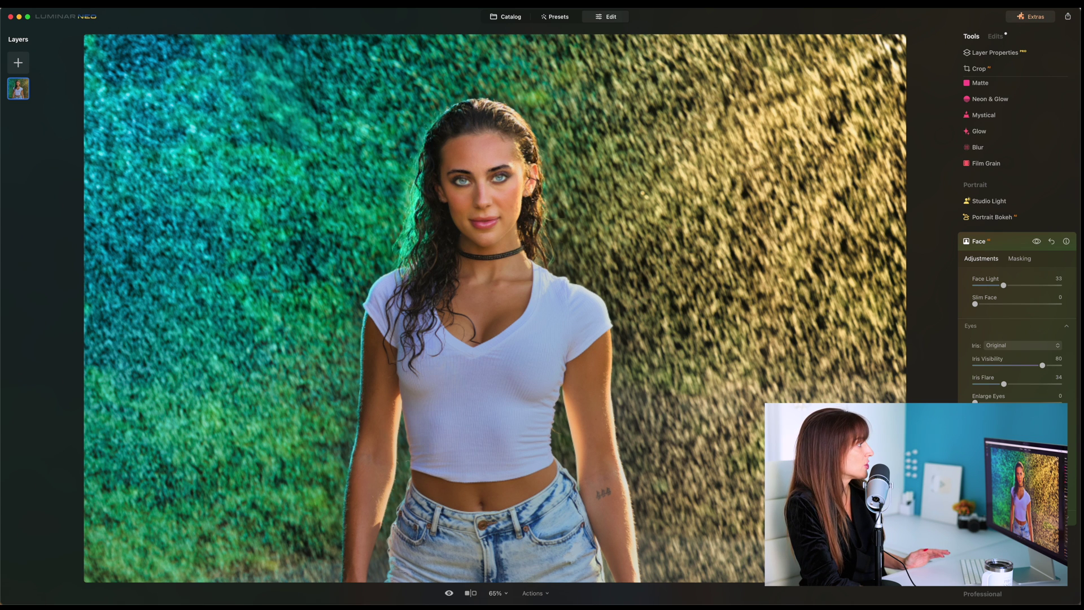
scroll(1017, 283, down, 5)
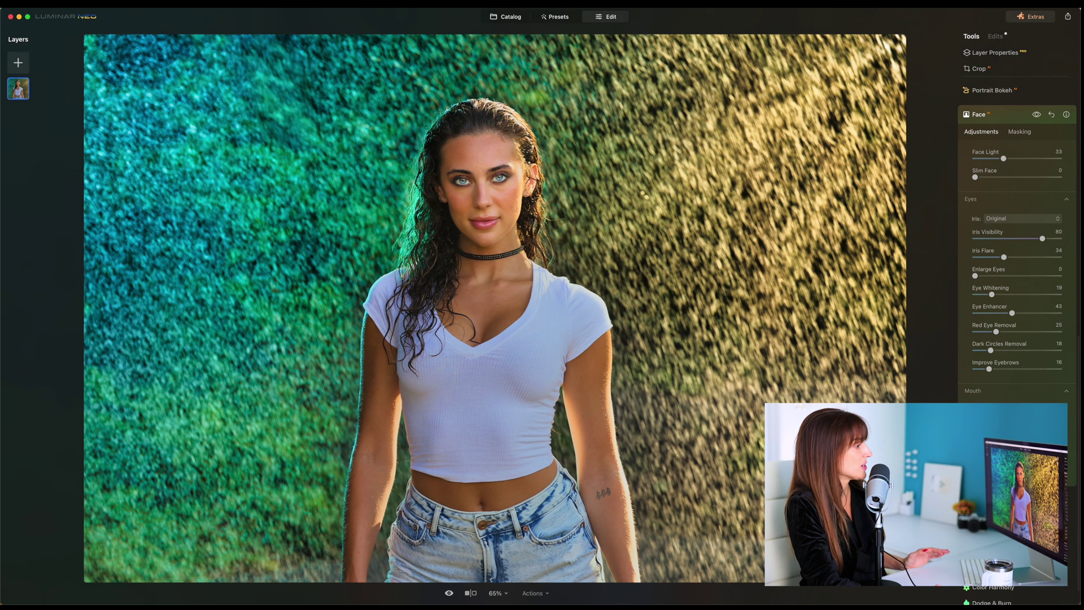
click(978, 401)
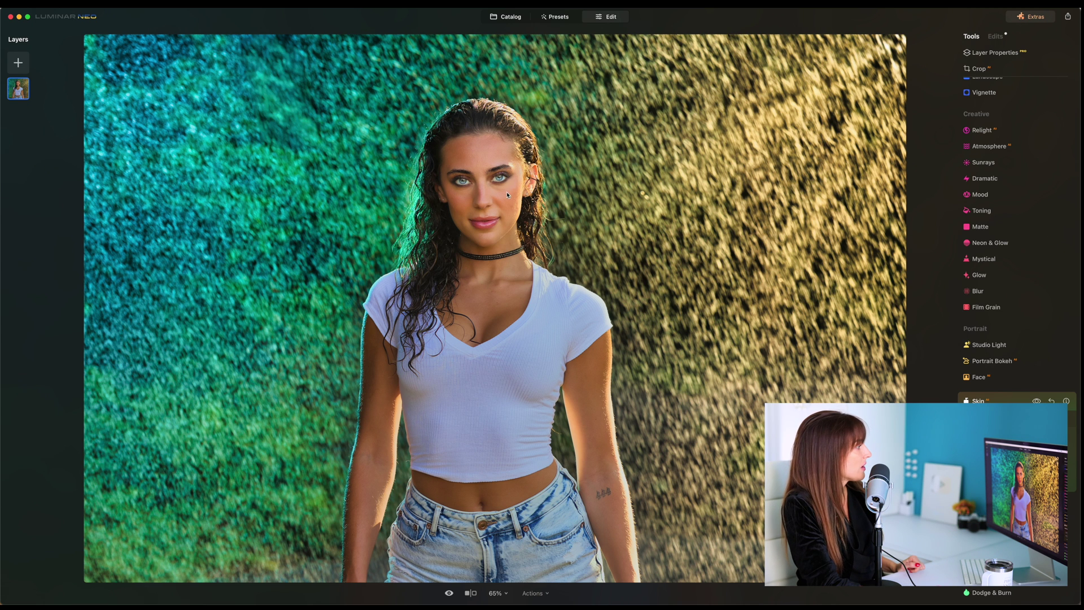
- Finish the Skin and Body retouching and scroll down to the Professional tools' Supercontrast
scroll(1017, 226, down, 1)
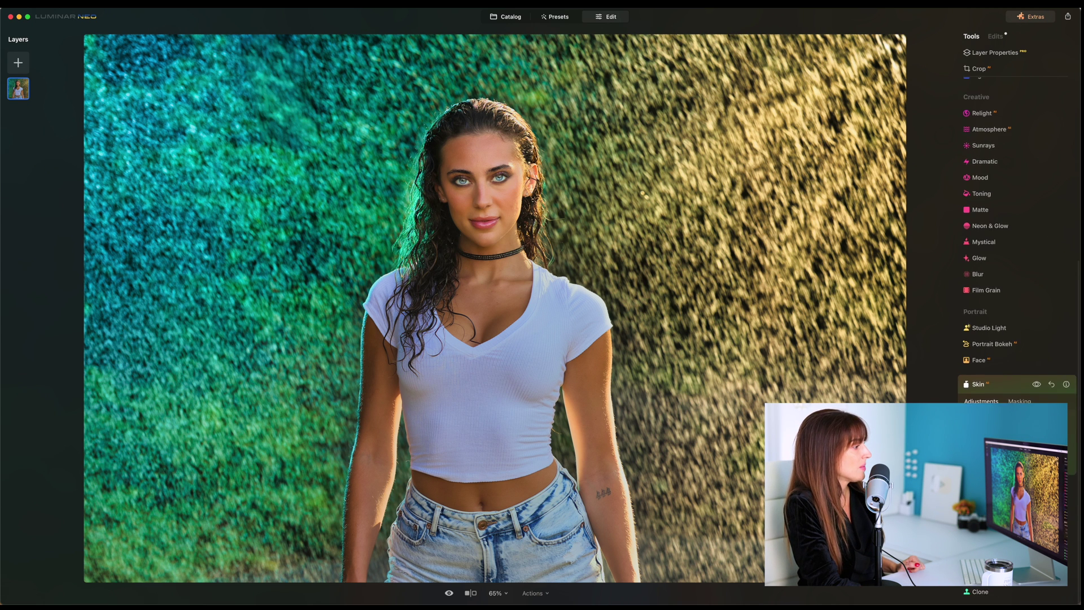
scroll(1016, 226, up, 1)
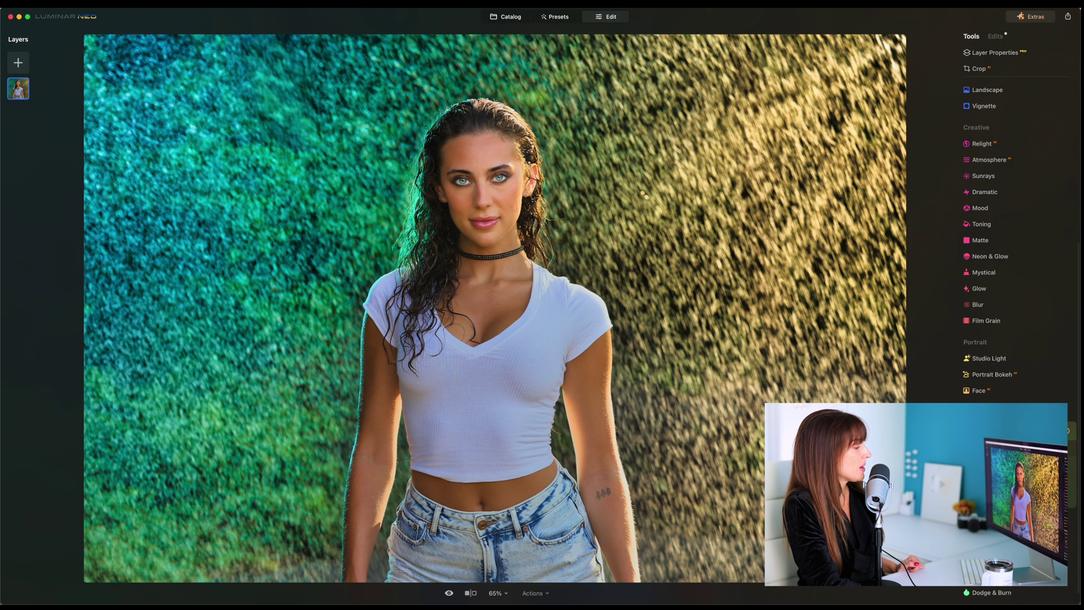
scroll(1016, 226, down, 1)
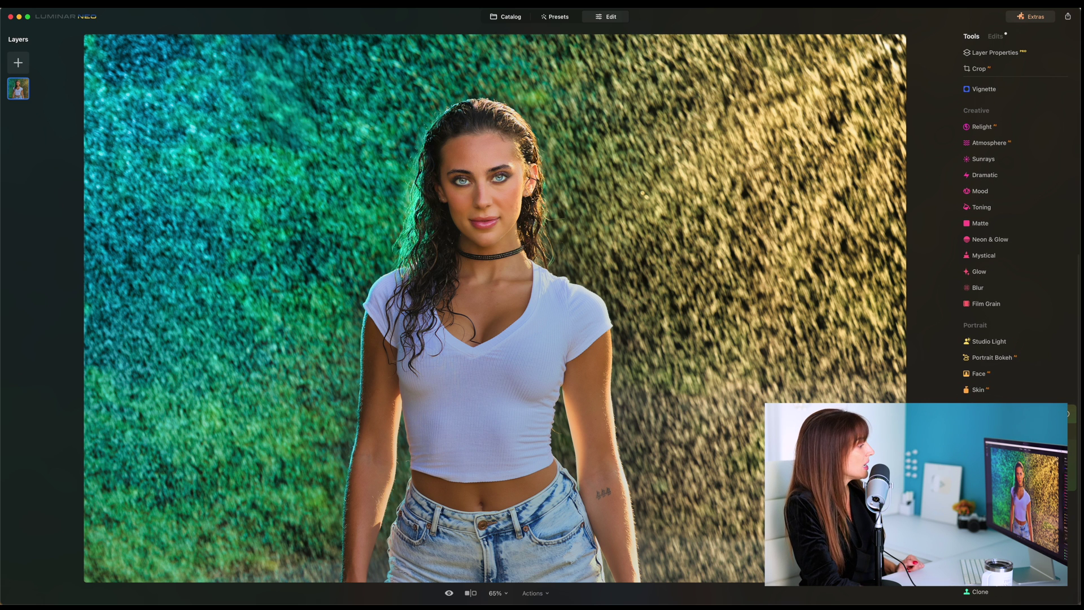
scroll(1017, 226, up, 1)
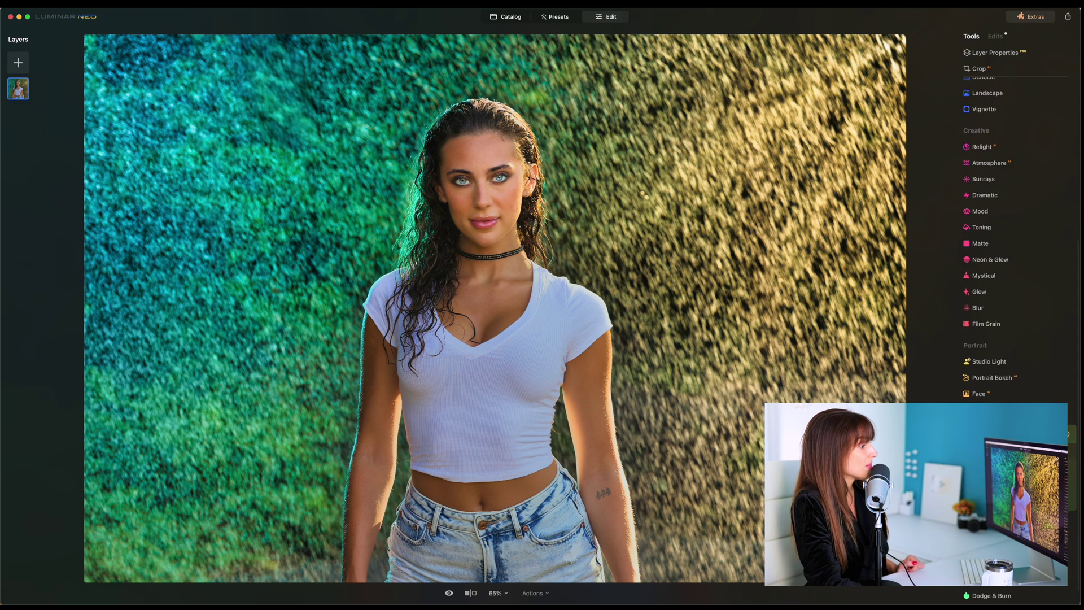
scroll(1016, 226, down, 1)
scroll(1016, 225, down, 1)
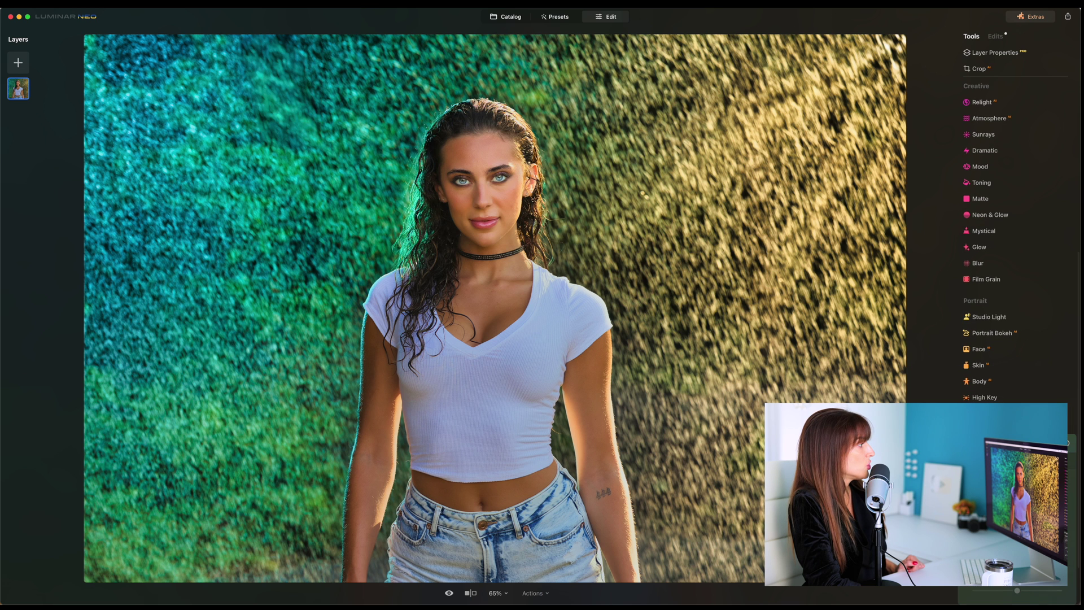
scroll(1016, 226, down, 3)
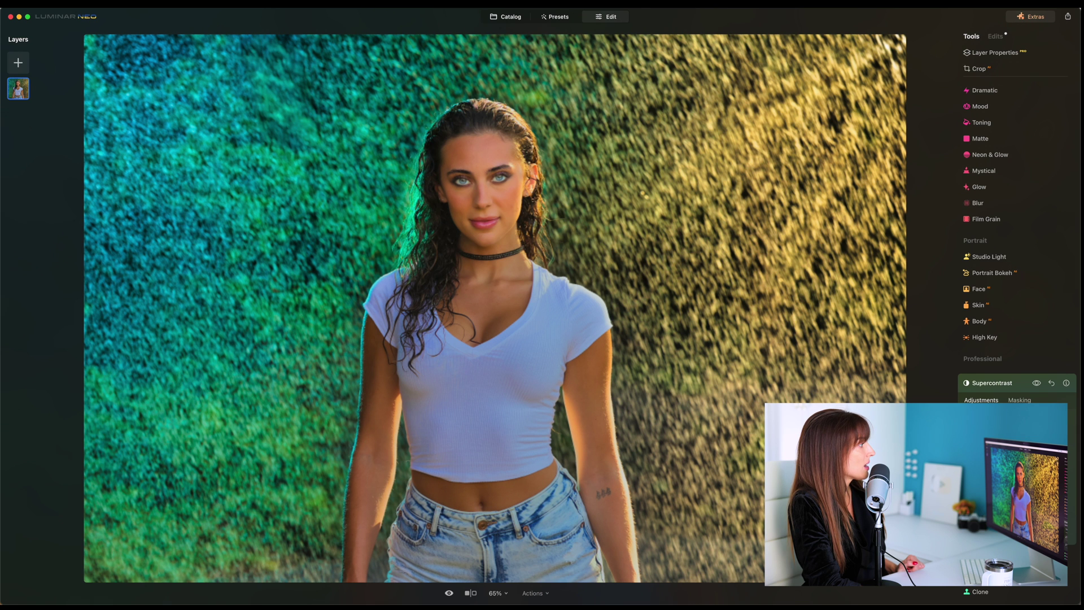
click(1037, 384)
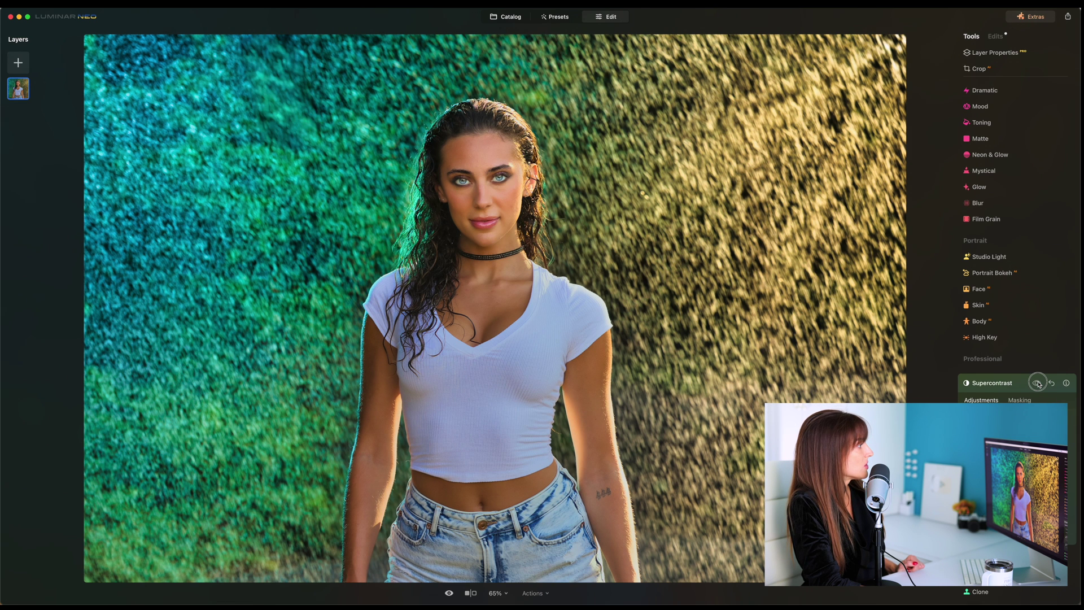
click(1037, 383)
click(1037, 384)
click(1037, 383)
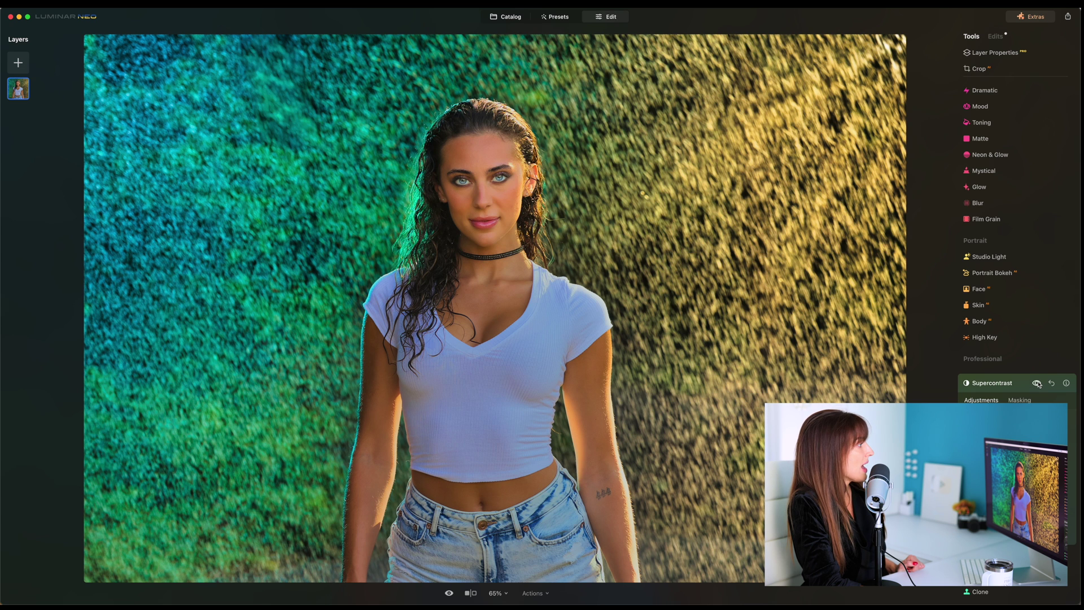
click(1037, 384)
click(1037, 384)
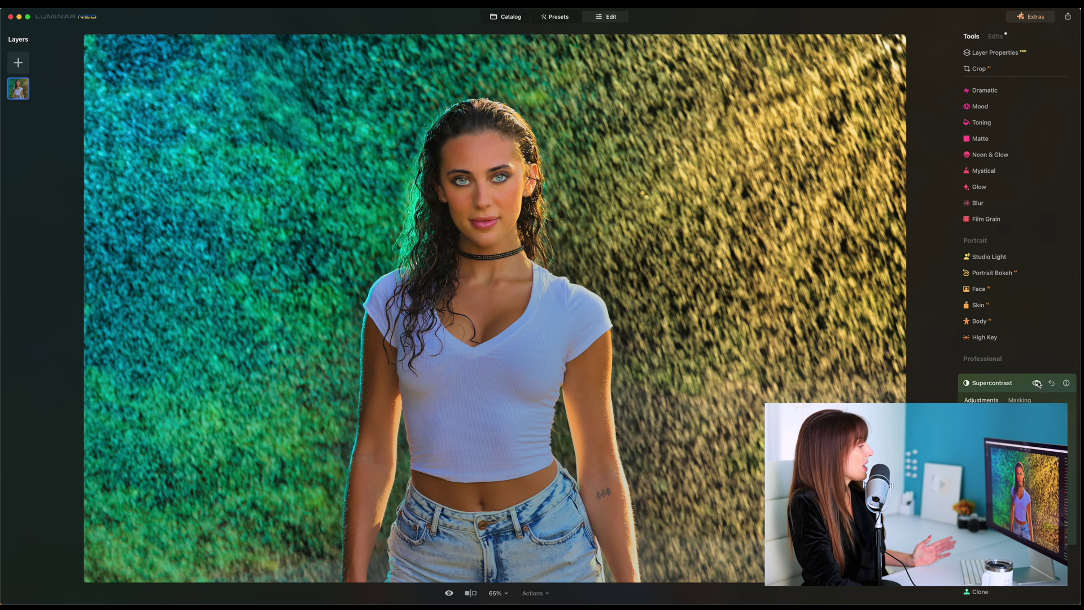
click(1037, 383)
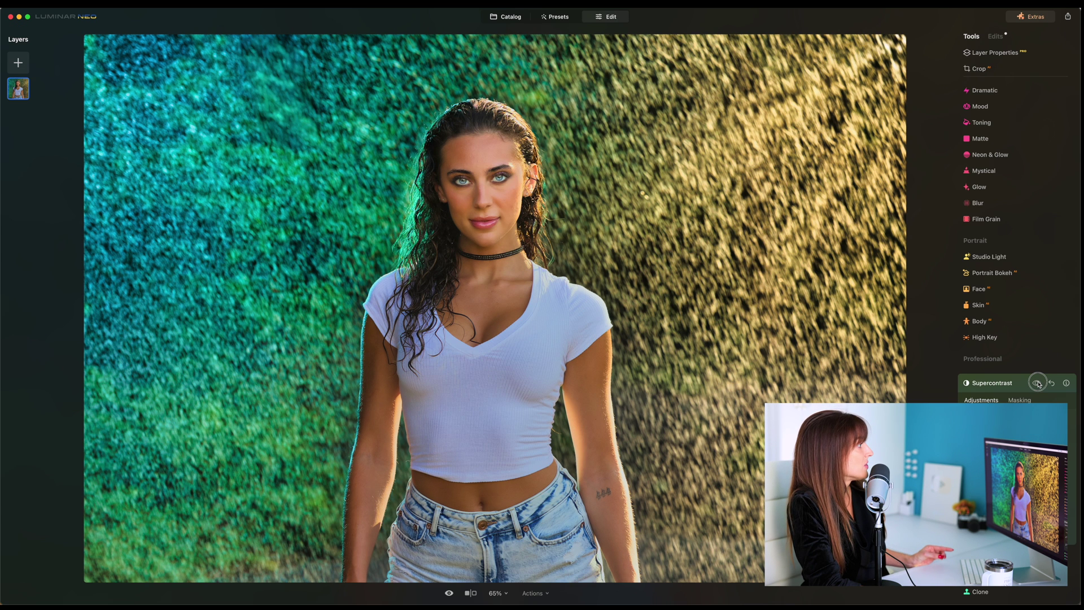
click(1037, 384)
click(1038, 384)
click(1038, 383)
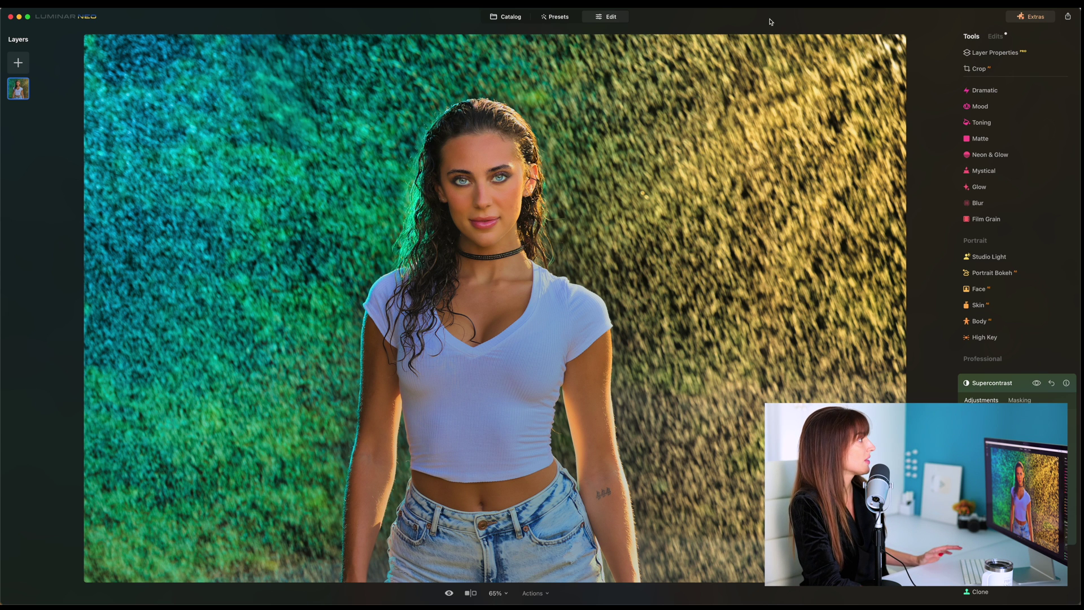
- Turn on the before/after split view and sweep the divider across the photo
click(472, 594)
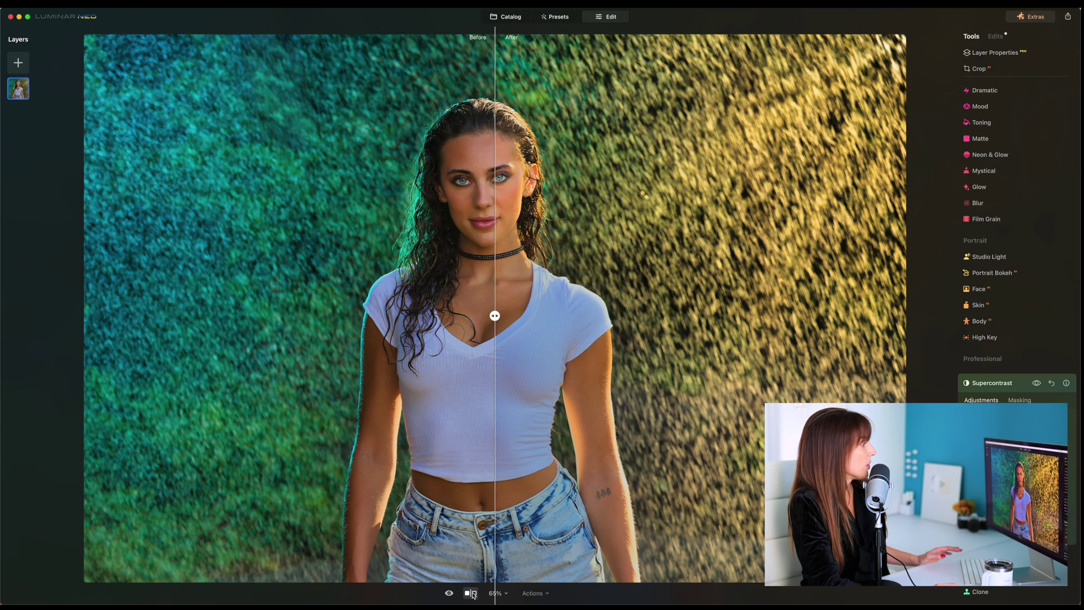
drag(496, 317, 193, 242)
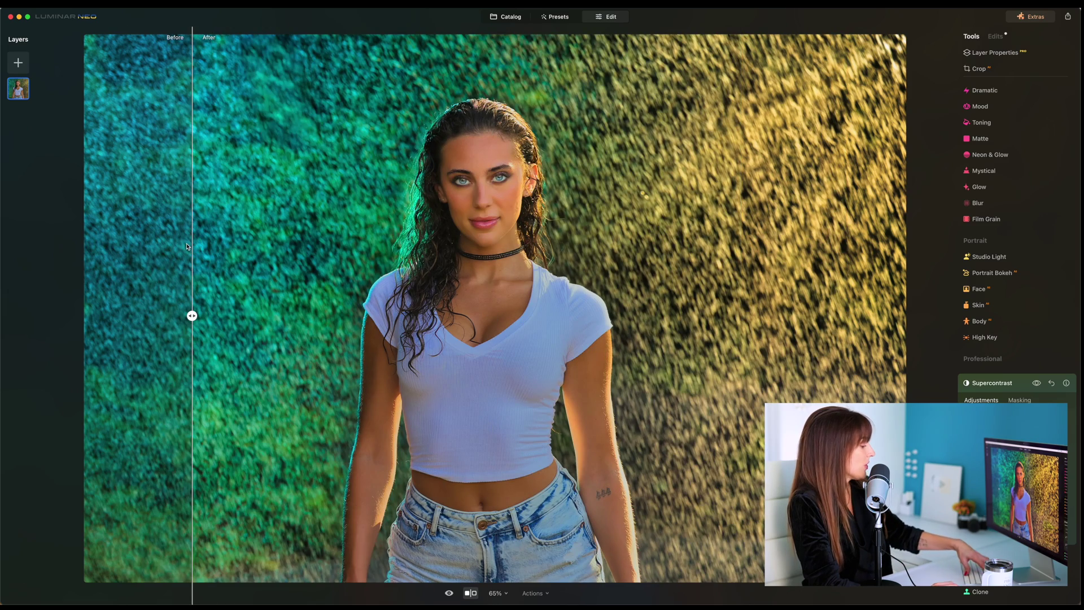
key(super+equal)
key(super+equal)
key(super+0)
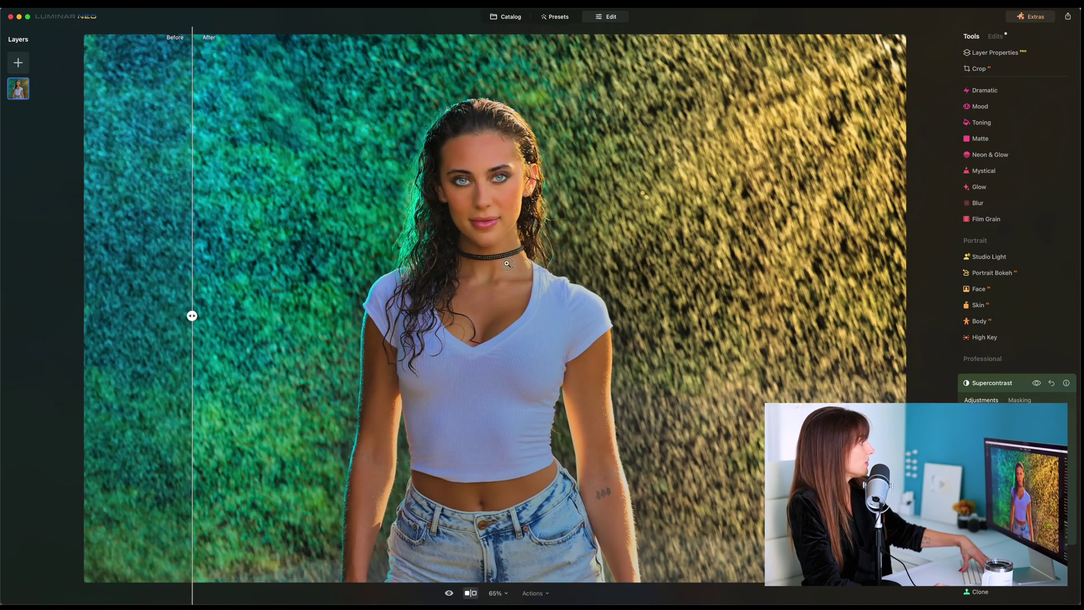
key(super+equal)
key(super+equal)
key(super+0)
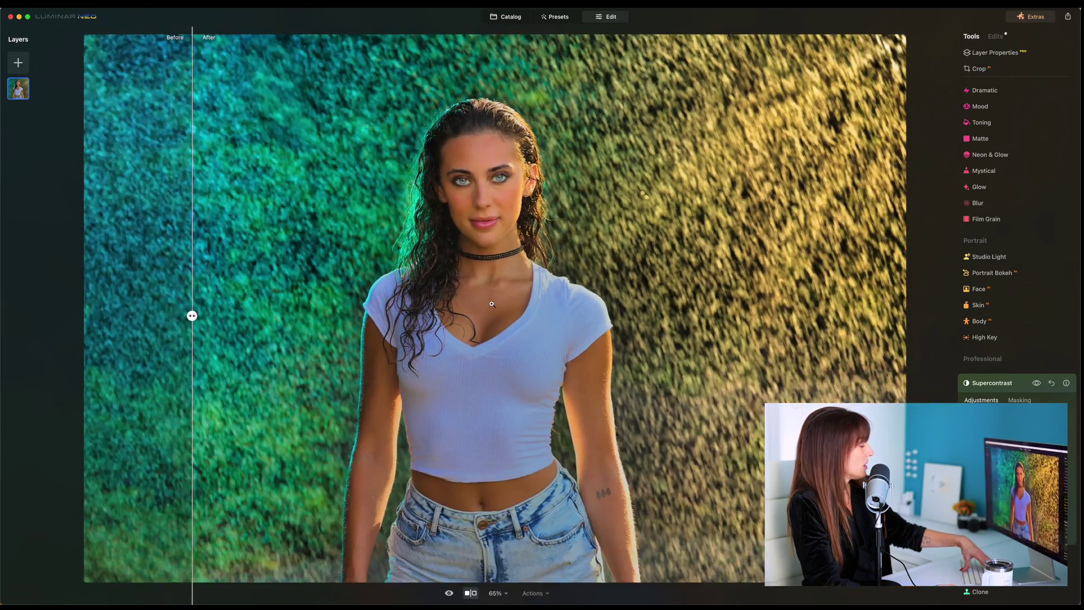
- Zoom to 200% on the face and sweep the divider between original and edited versions
key(super+equal)
key(super+equal)
drag(480, 155, 480, 472)
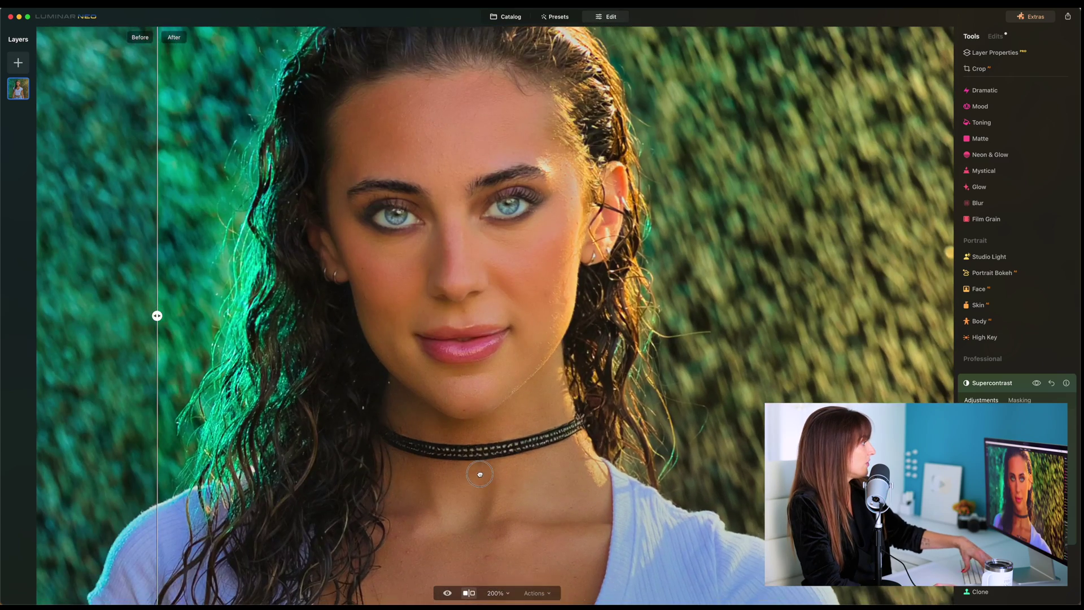
drag(157, 316, 889, 315)
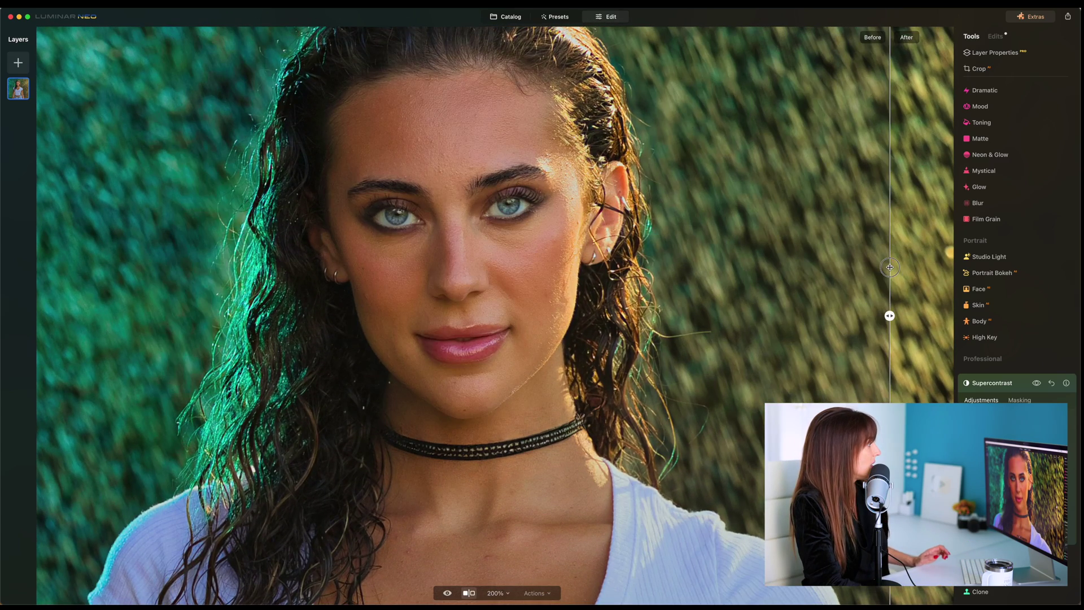
drag(848, 269, 728, 226)
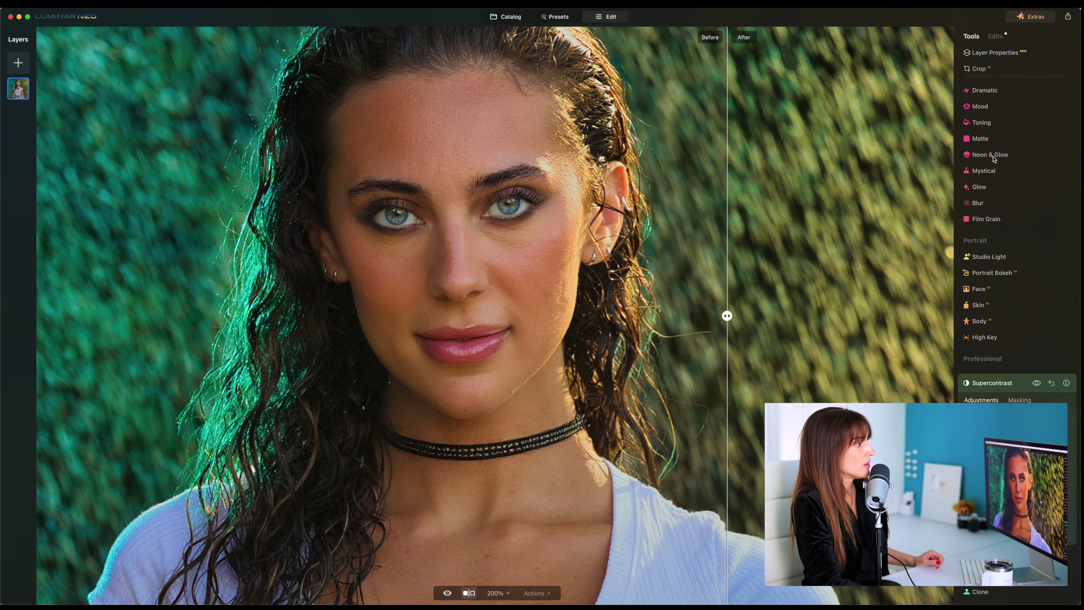
- Apply Supersharp at Low strength after trying Middle, then show the before/after split view
scroll(1026, 154, up, 10)
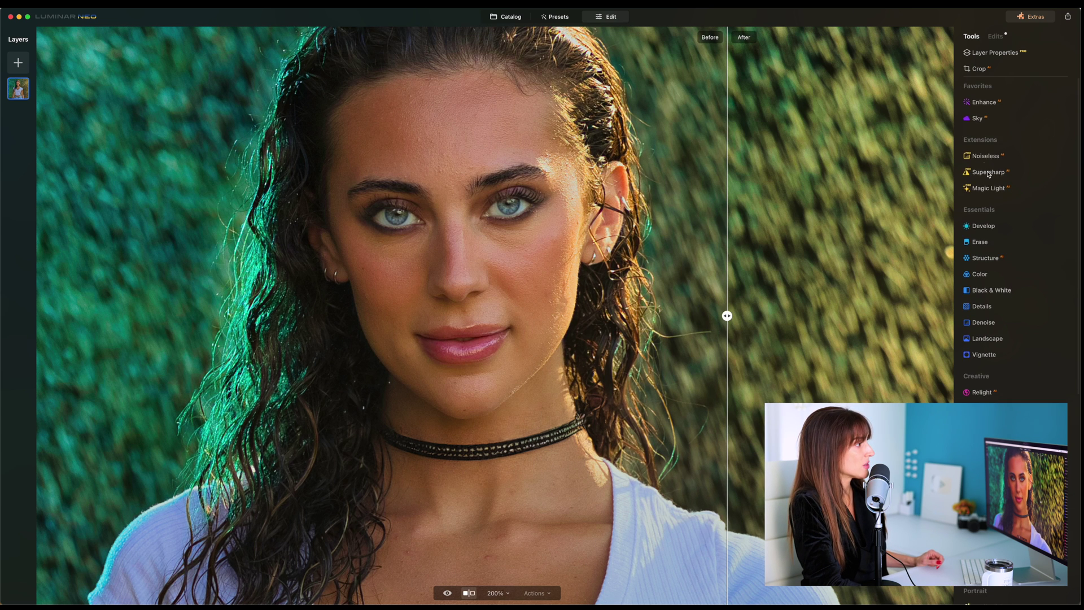
click(988, 176)
click(1016, 234)
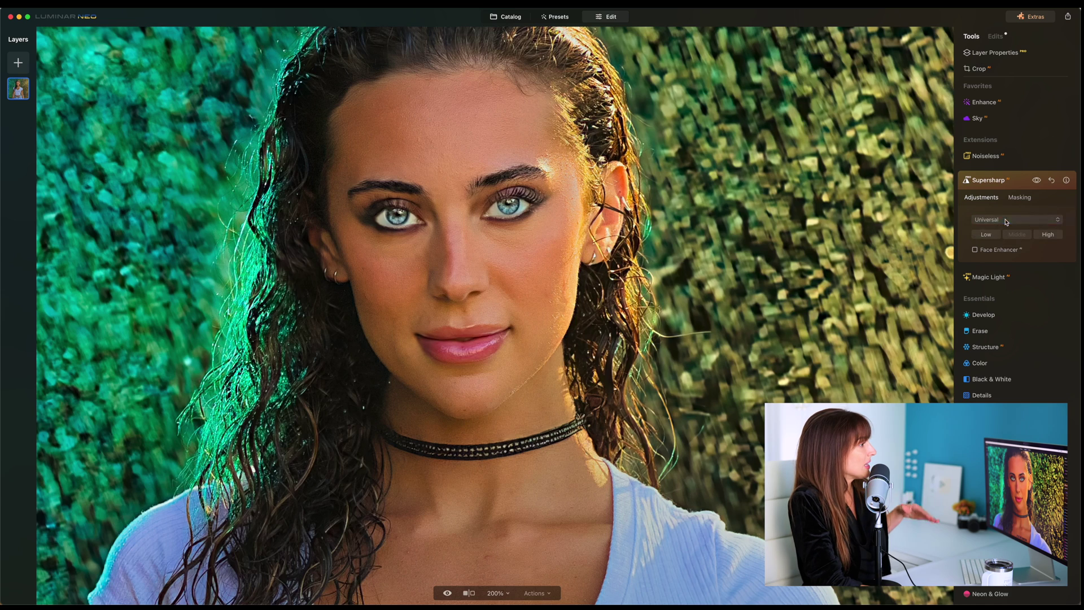
click(984, 236)
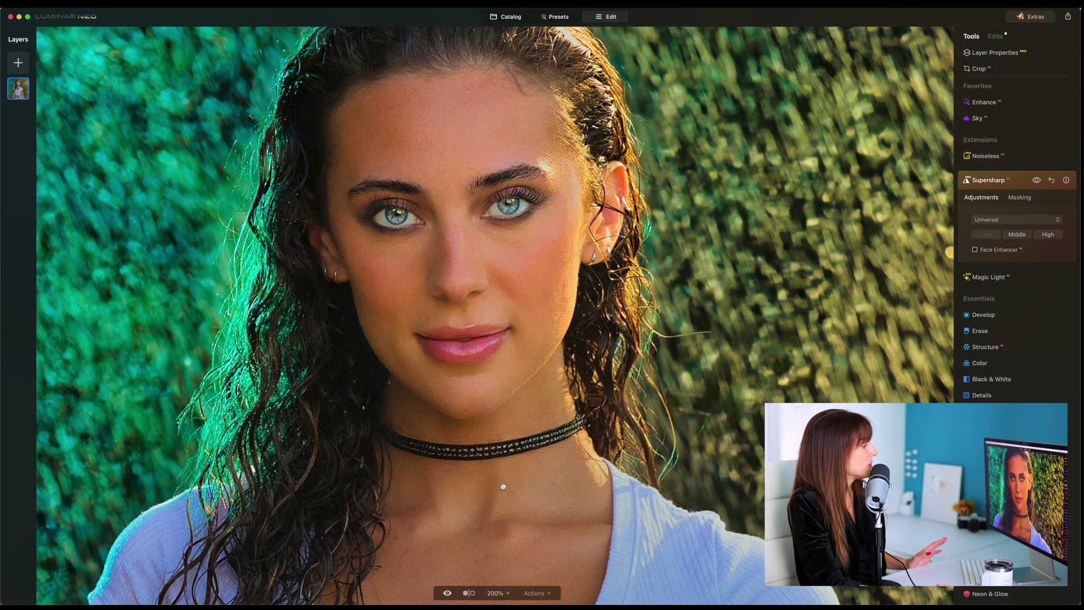
click(469, 593)
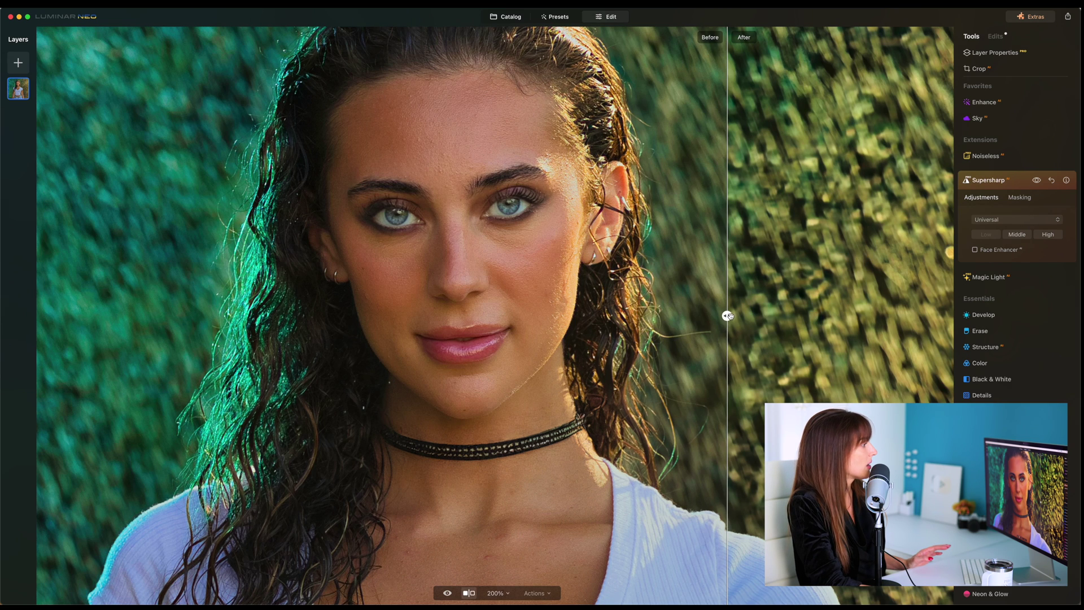
drag(728, 315, 85, 314)
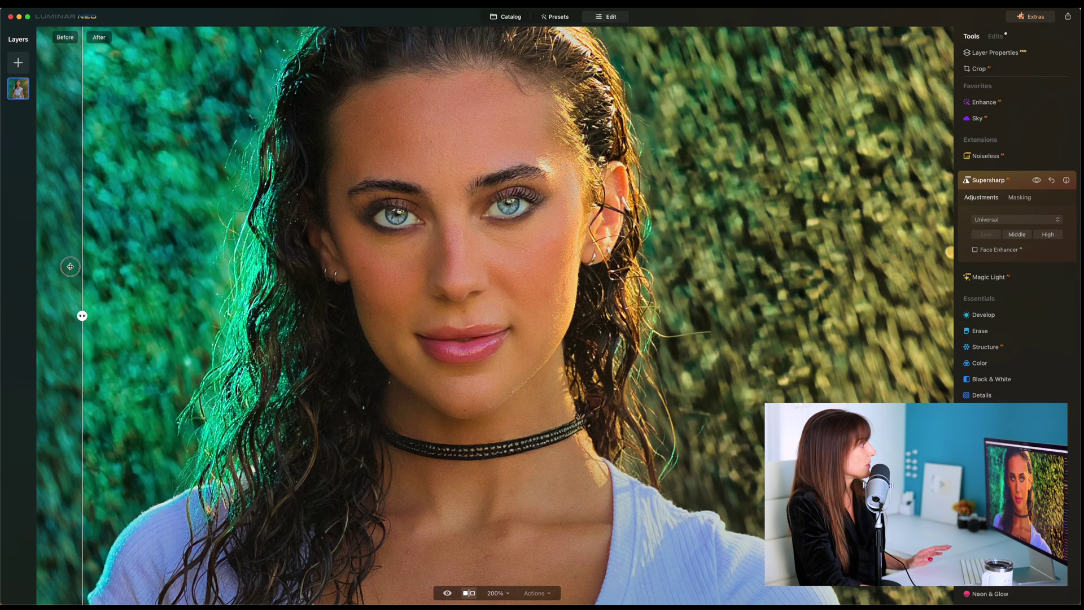
drag(70, 267, 341, 316)
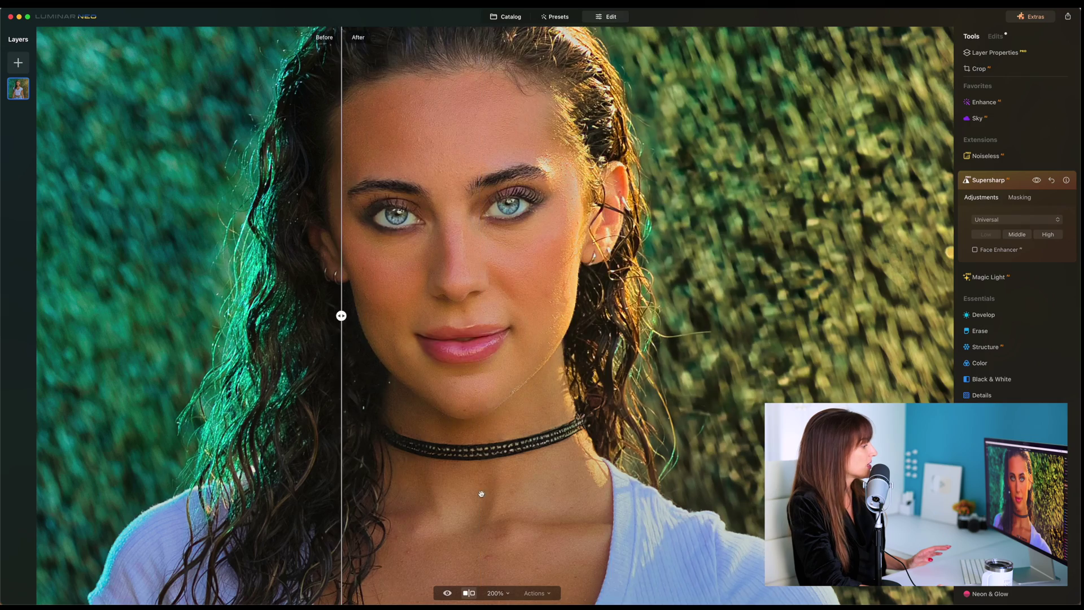